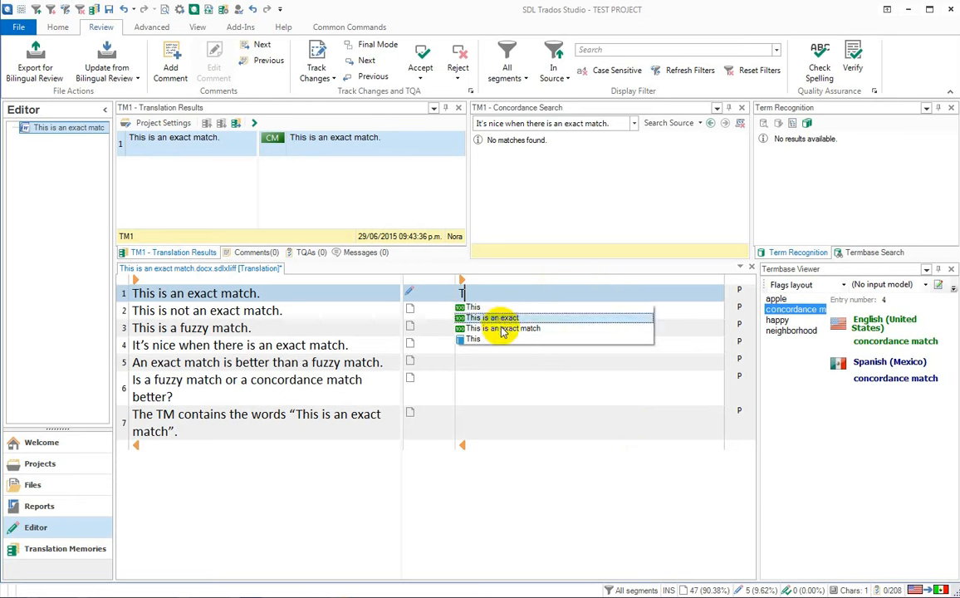
Step: Dismiss the suggestions for segment 1, copy the source sentence "This is an exact match." into its target and confirm the segment
key(Down)
key(Down)
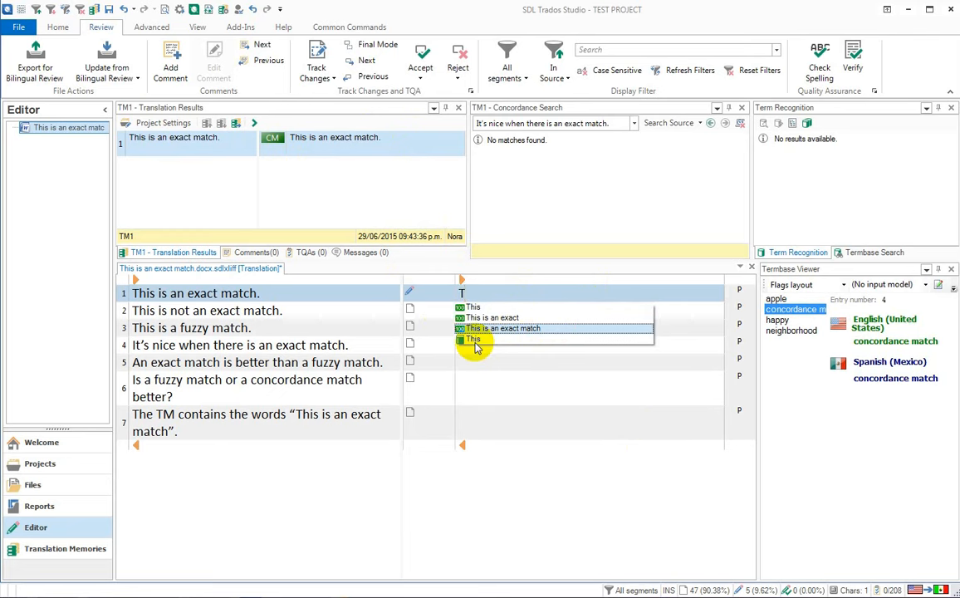
click(525, 295)
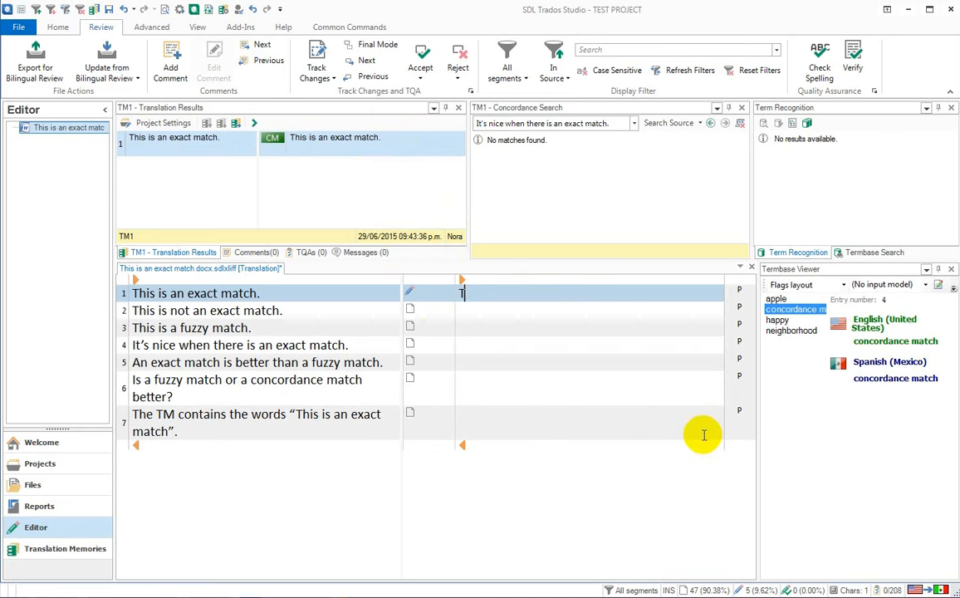
key(ctrl+Insert)
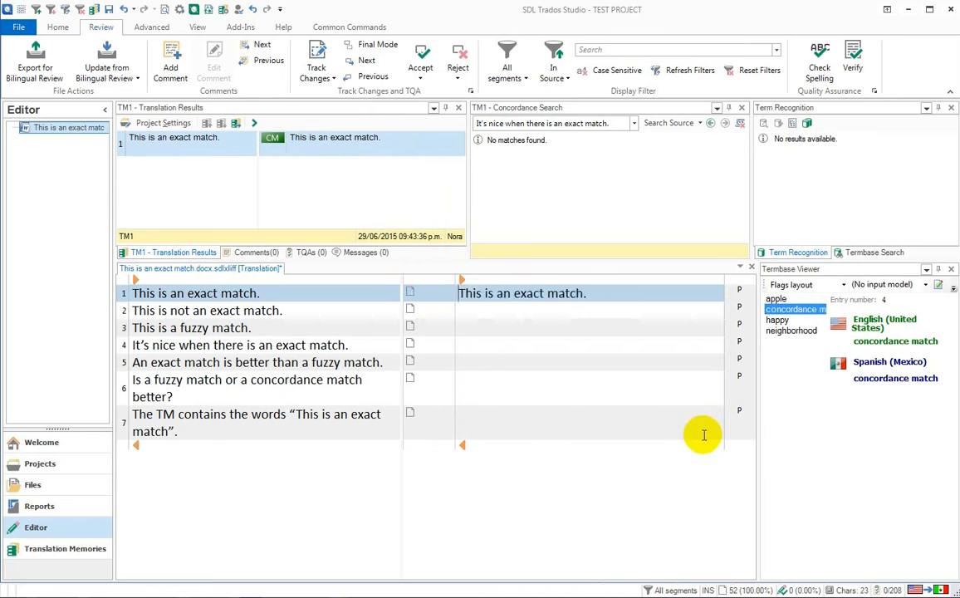
key(ctrl+Return)
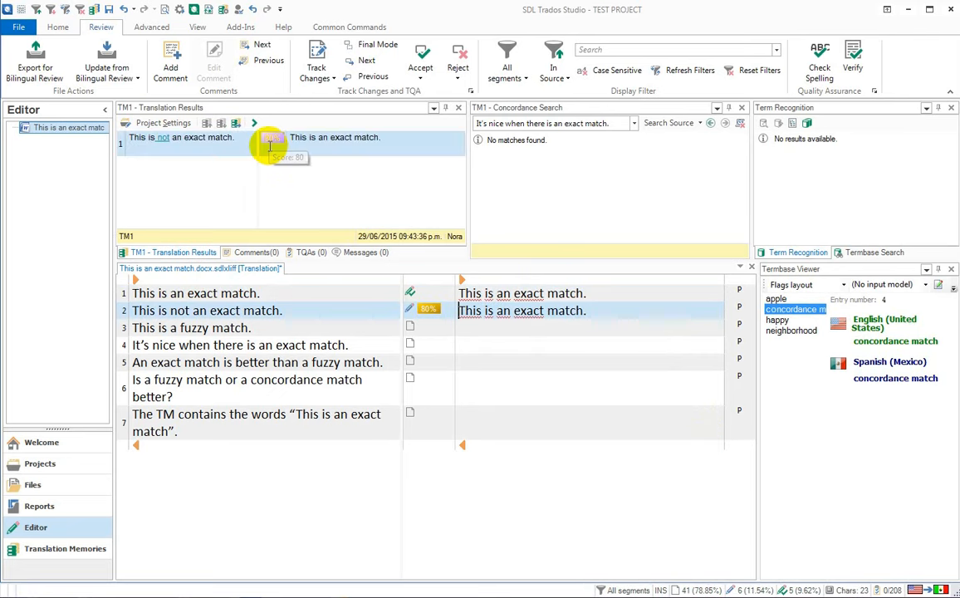
Step: Insert the word "not" before "an exact match" in the target text of segment 2
click(495, 311)
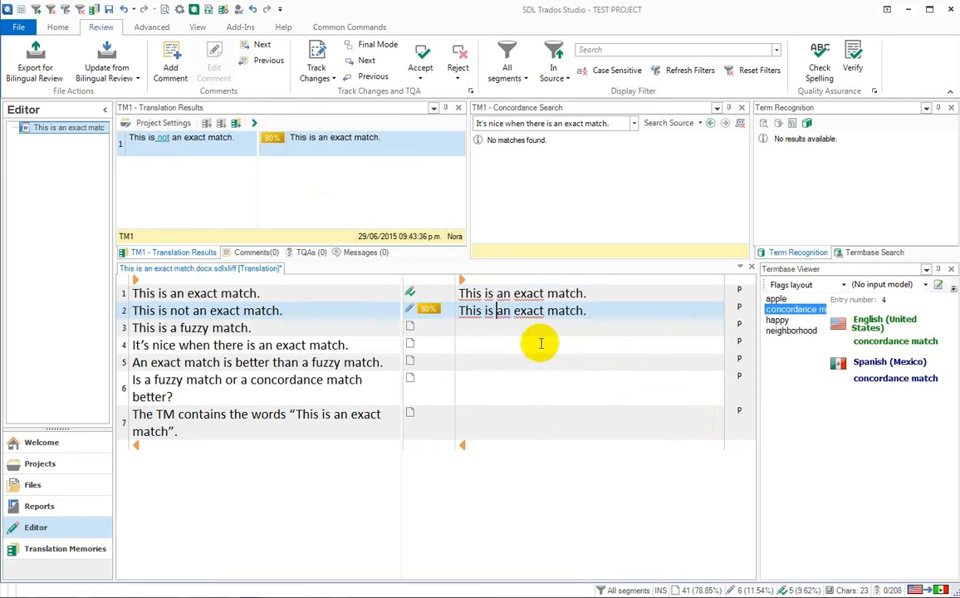
text(no)
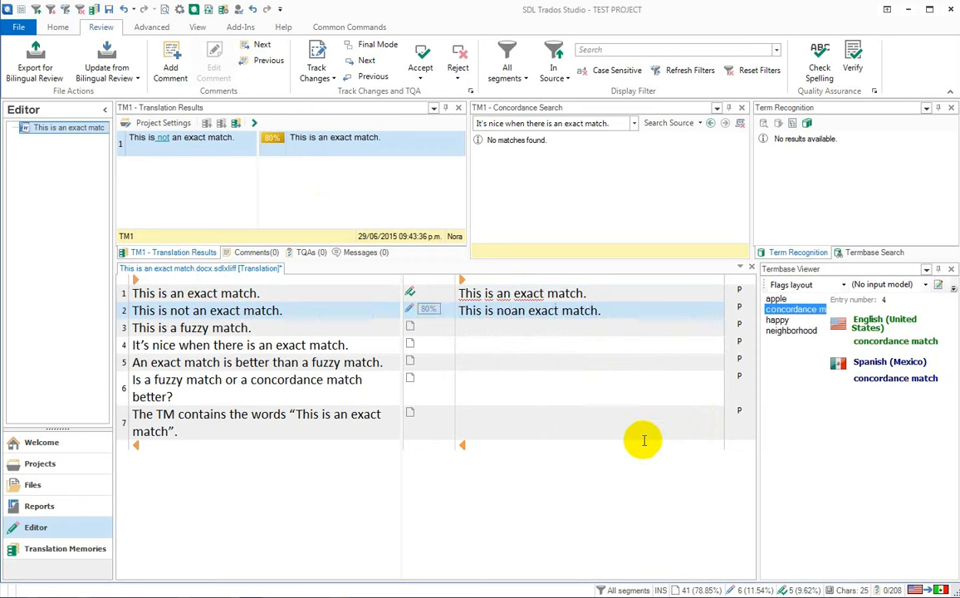
text(t)
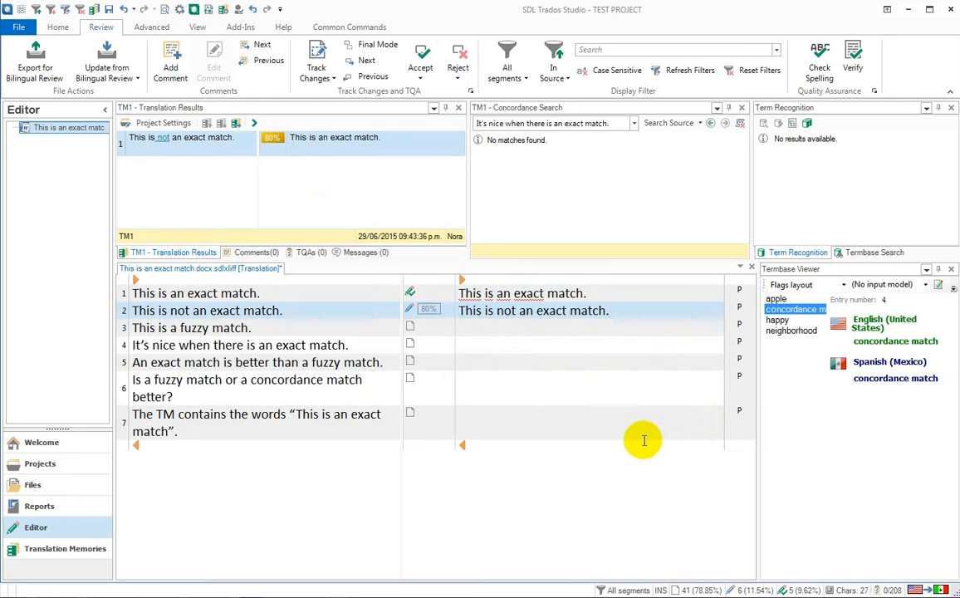
Step: Delete the entire target text of segment 2
key(End)
key(ctrl+shift+Left)
key(ctrl+shift+Left)
key(ctrl+shift+Left)
key(ctrl+shift+Left)
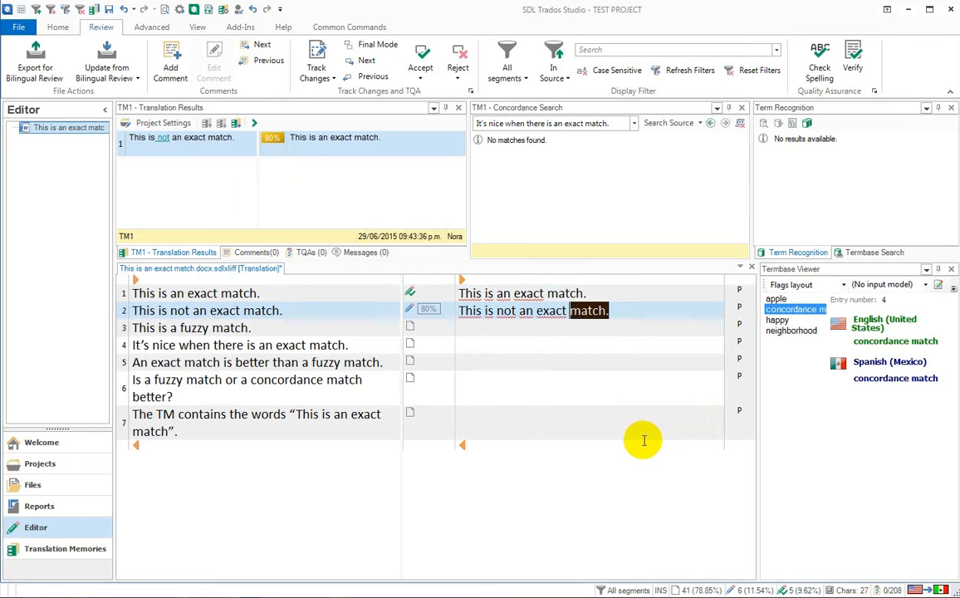
key(ctrl+shift+Left)
key(ctrl+shift+Left)
key(Delete)
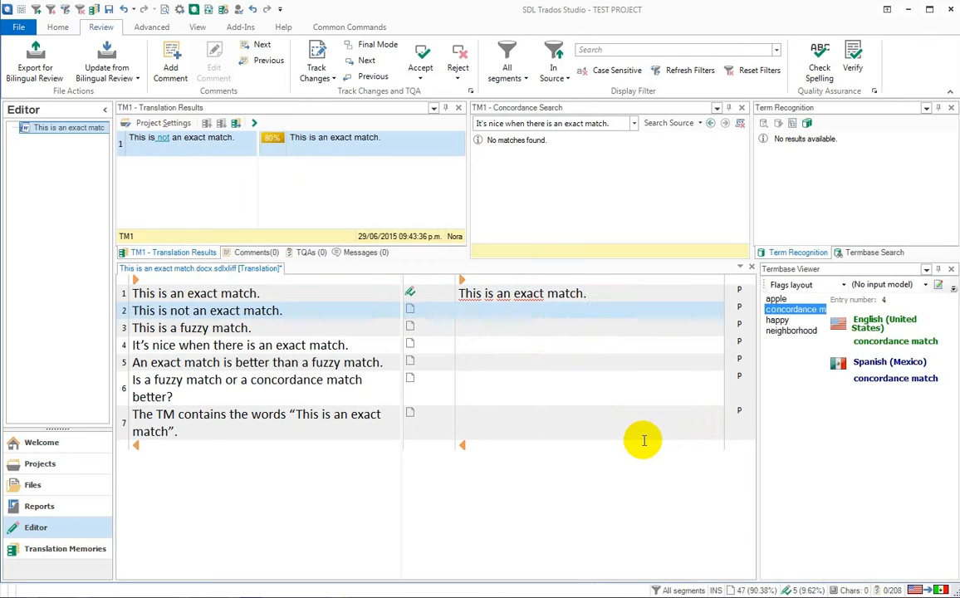
Step: Translate segment 2 as "This is not an exact match." using the AutoSuggest entries "This" and "an exact match", and confirm it
text(T)
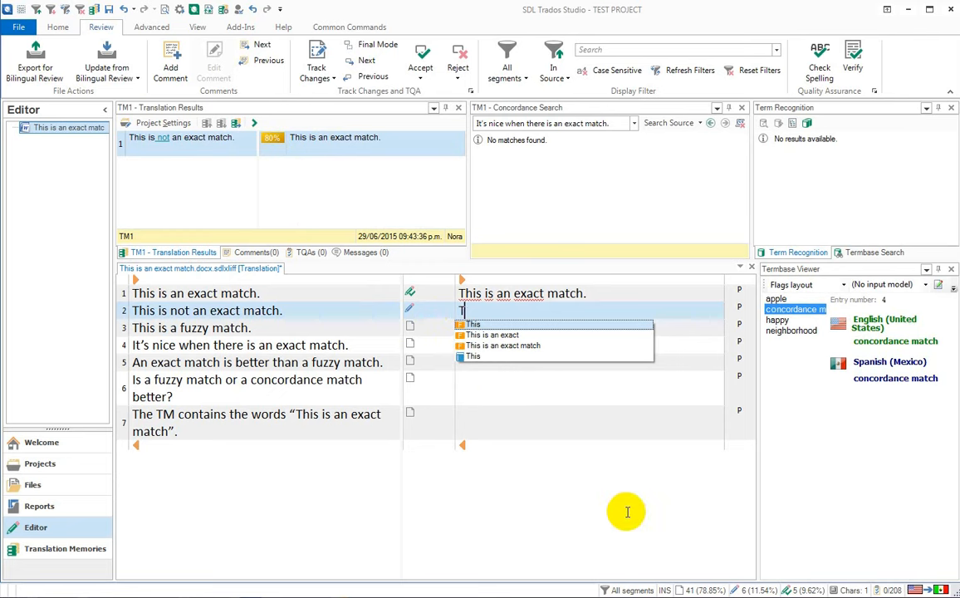
key(Return)
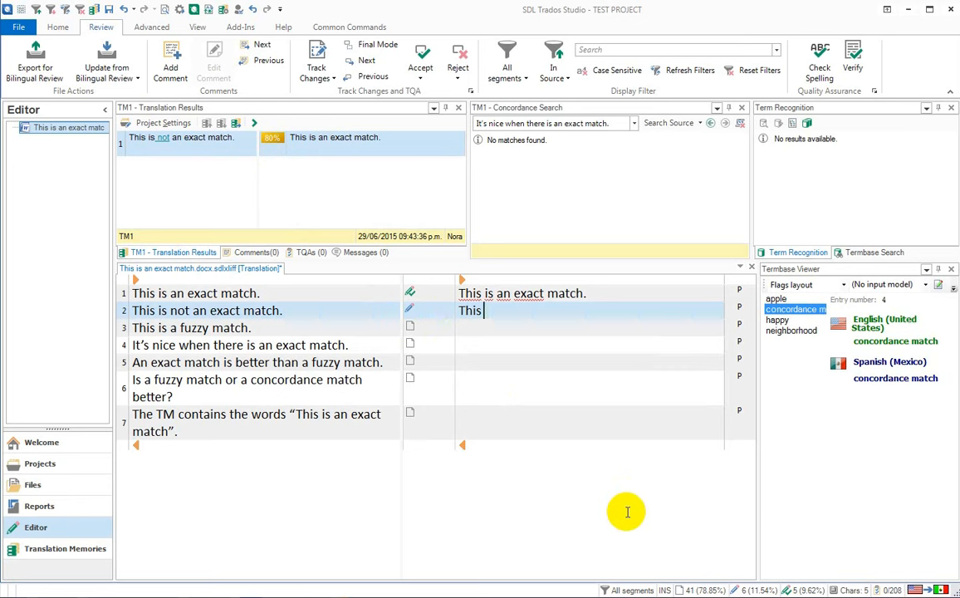
text(is not an)
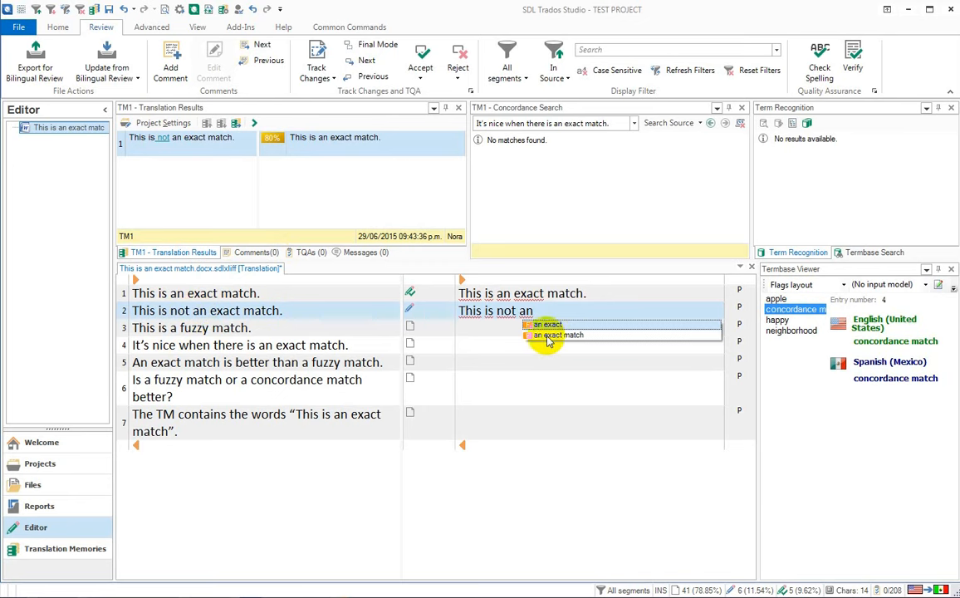
key(Down)
key(Return)
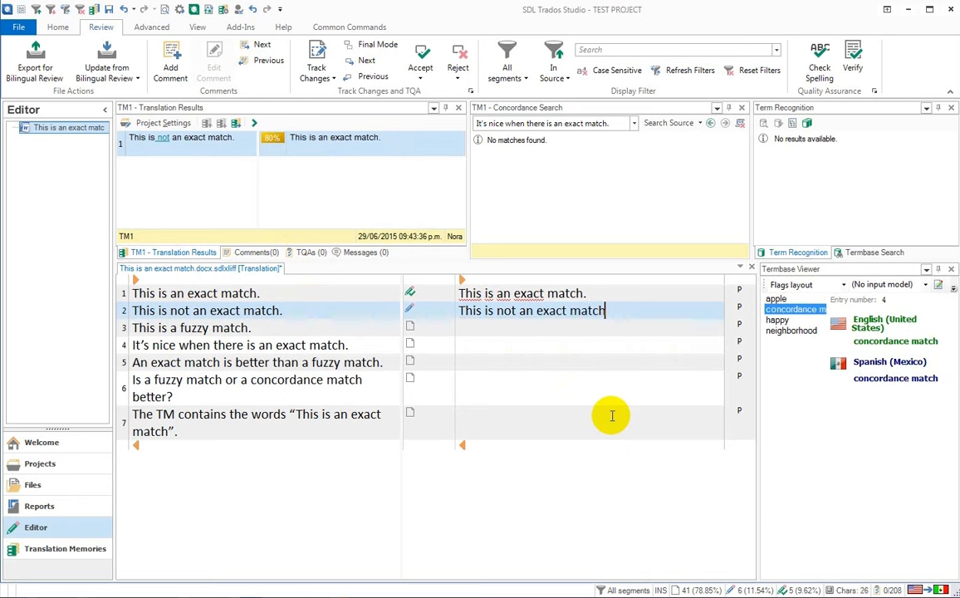
text(.)
key(ctrl+Return)
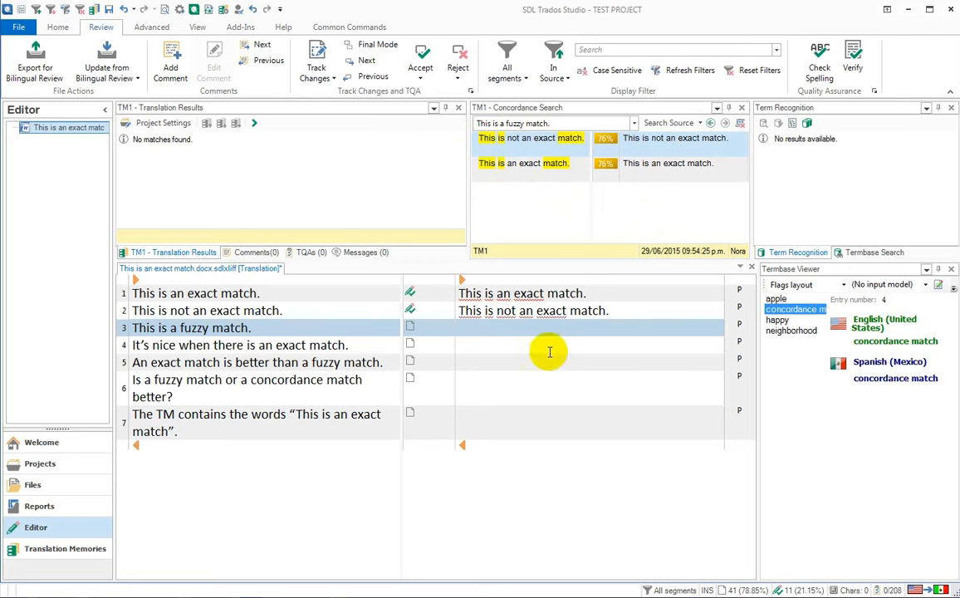
Step: Enter "This is a fuzzy match" as the target text of segment 3
text(T)
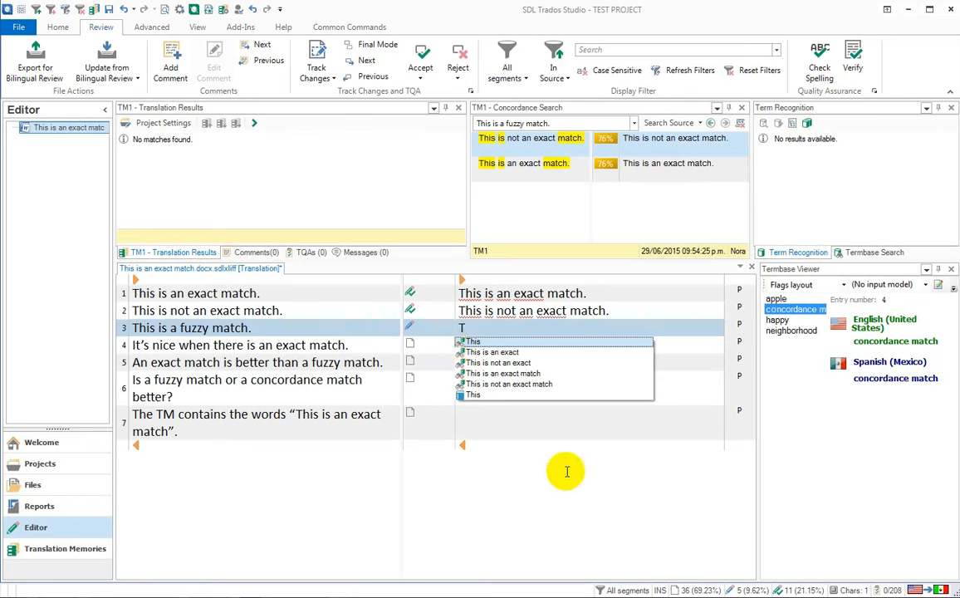
text(his is )
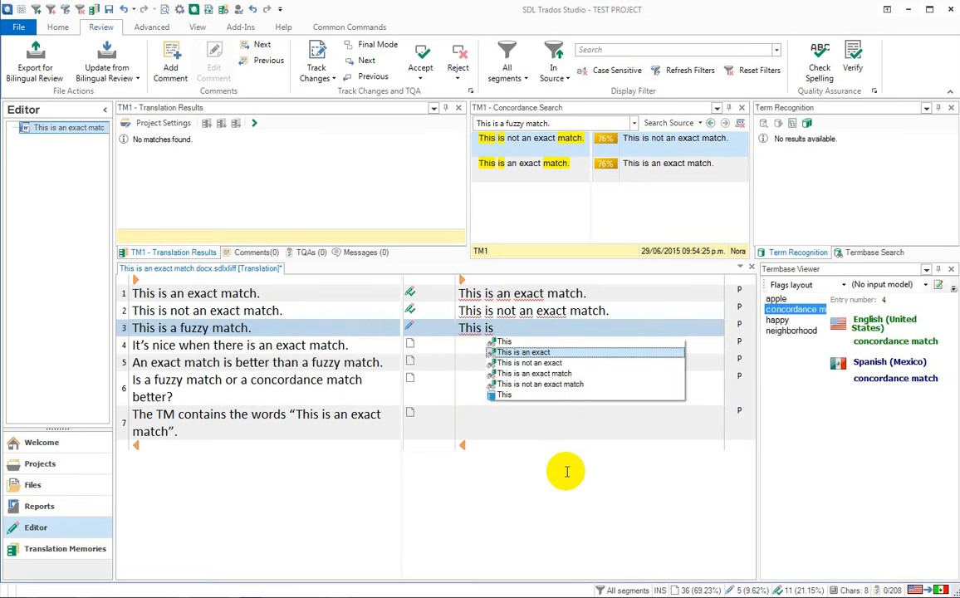
text(a f)
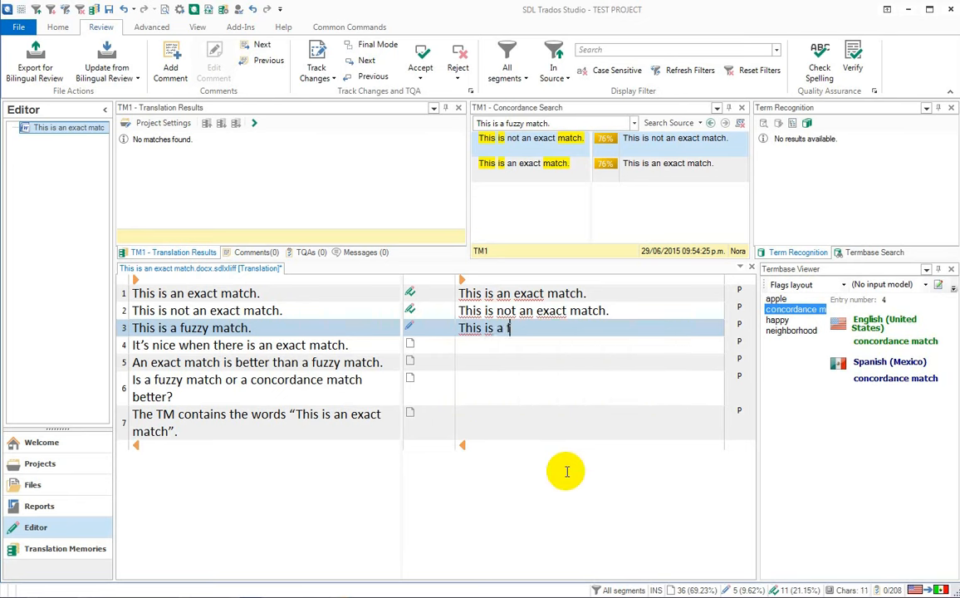
text(uzzy match)
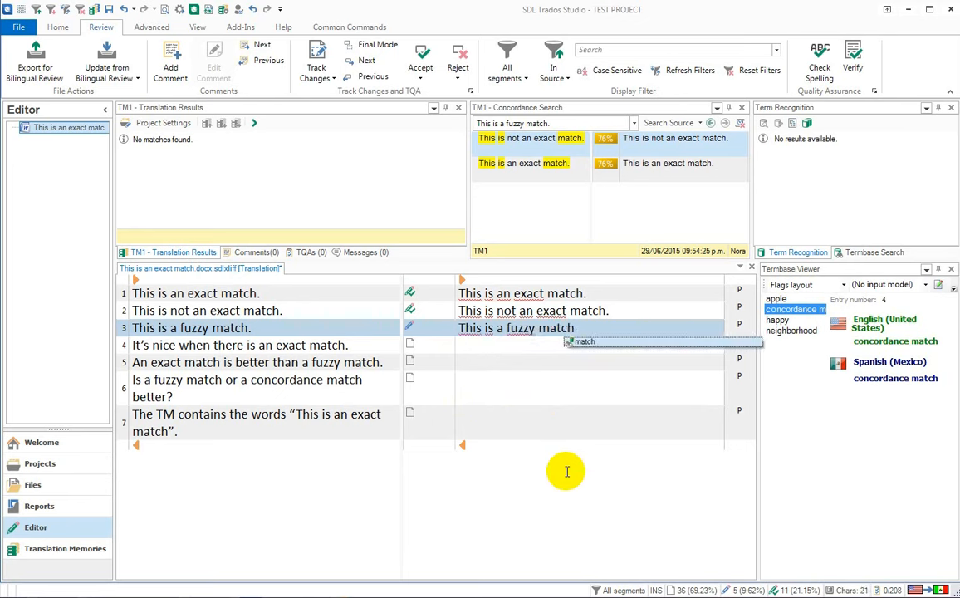
Step: Replace the last word of segment 3's target with the AutoSuggest entry "match", end the sentence with a period and confirm the segment
key(Escape)
key(ctrl+shift+Left)
key(BackSpace)
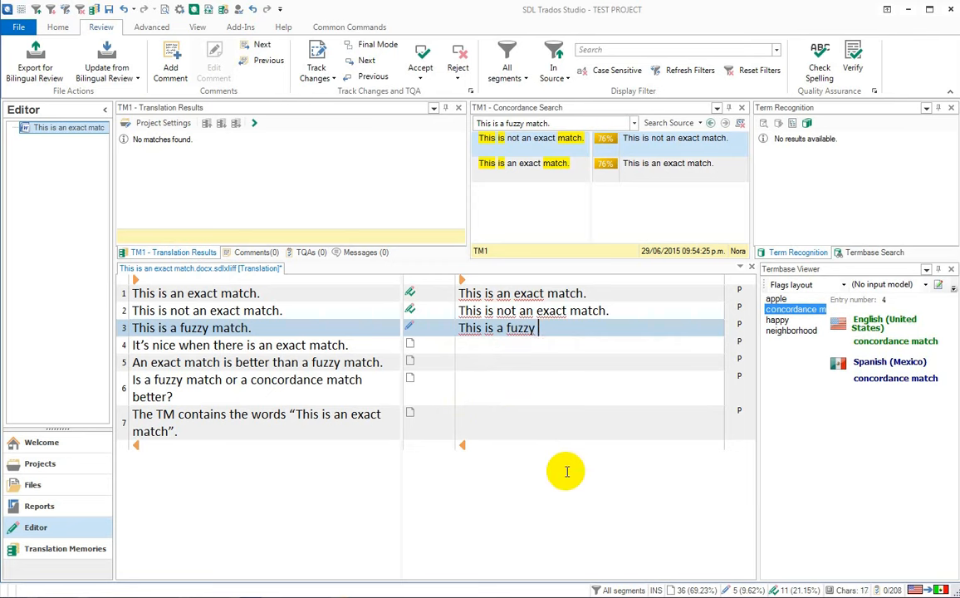
text(m)
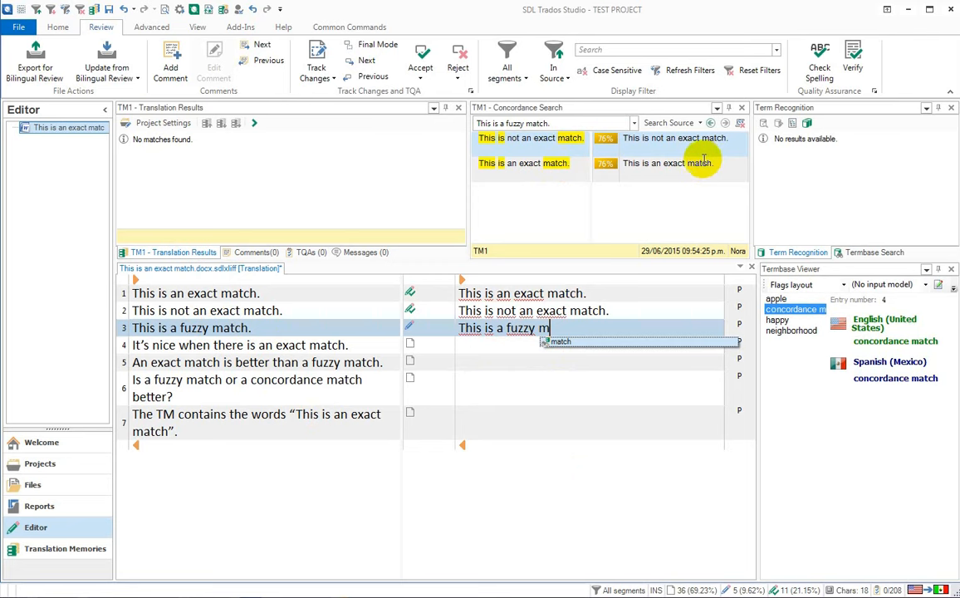
key(Return)
text(.)
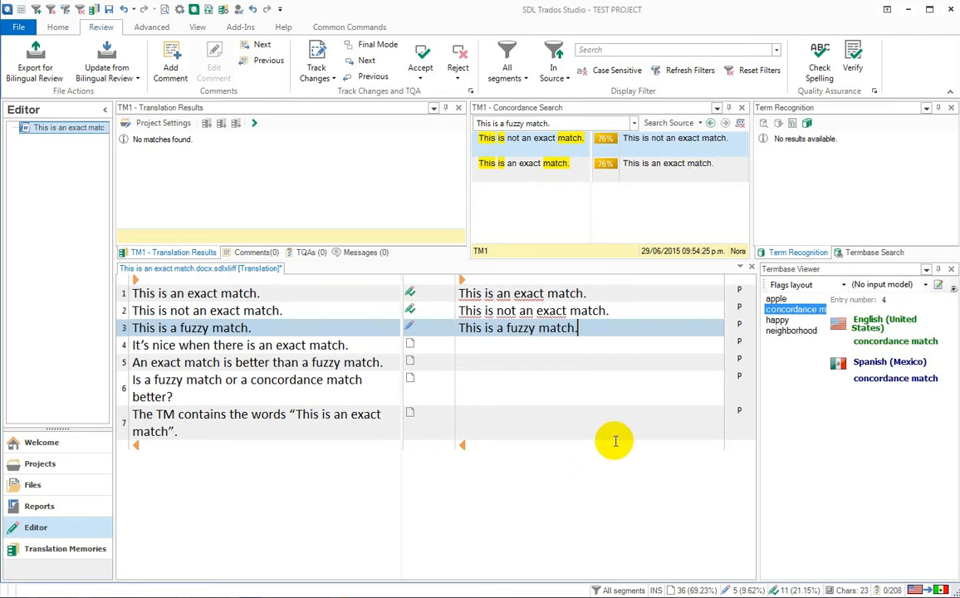
key(ctrl+Return)
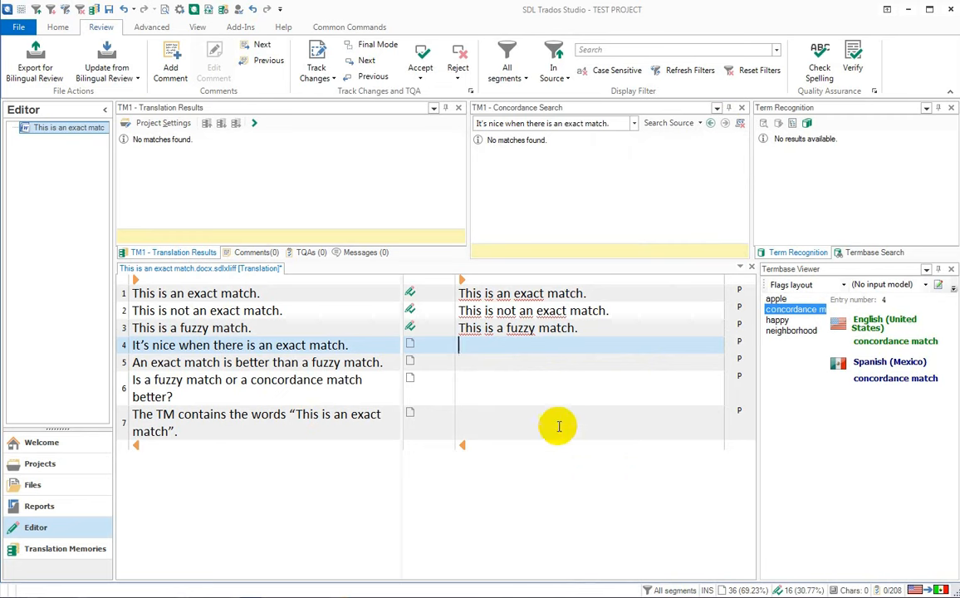
Step: Translate segment 4 as "It’s nice when there is an exact match." using the suggestion "It’s" for the opening word, and confirm it
text(OI)
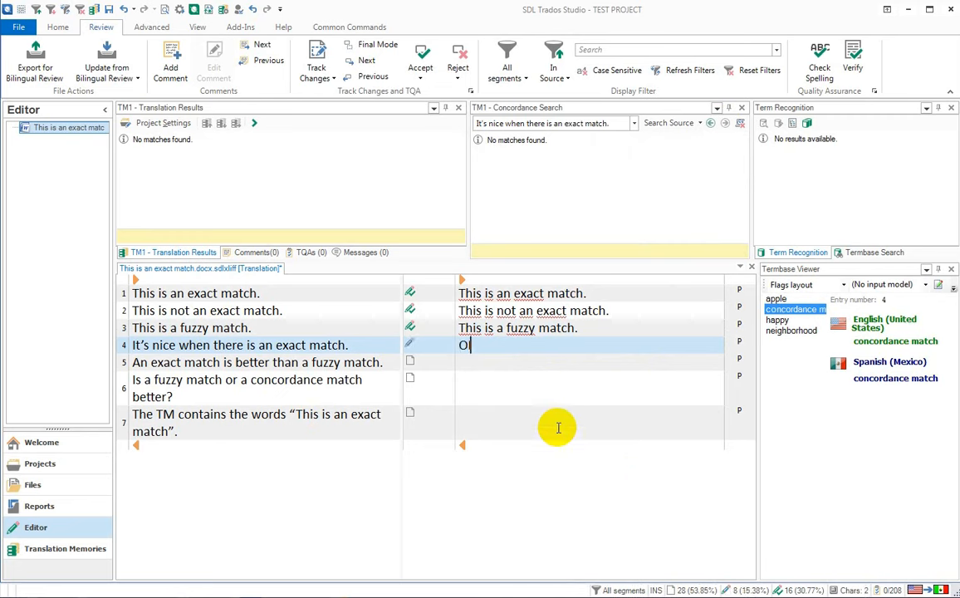
key(BackSpace)
key(BackSpace)
text(It)
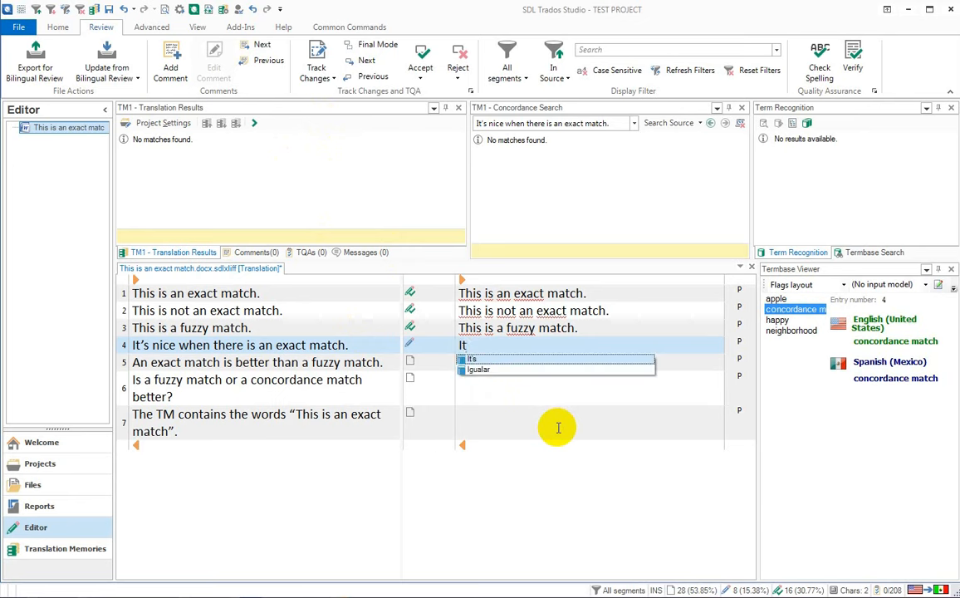
key(Return)
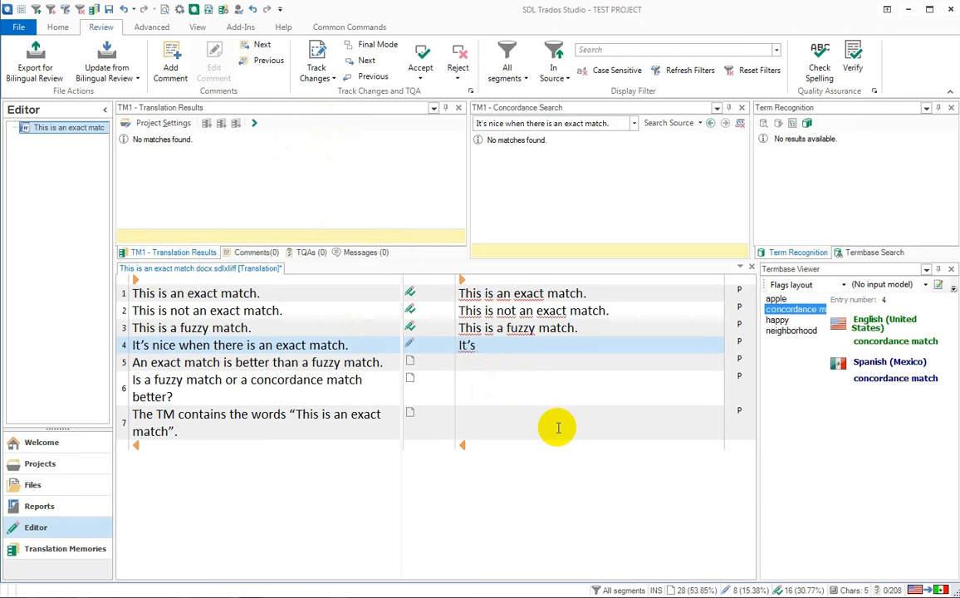
text(nice when there is )
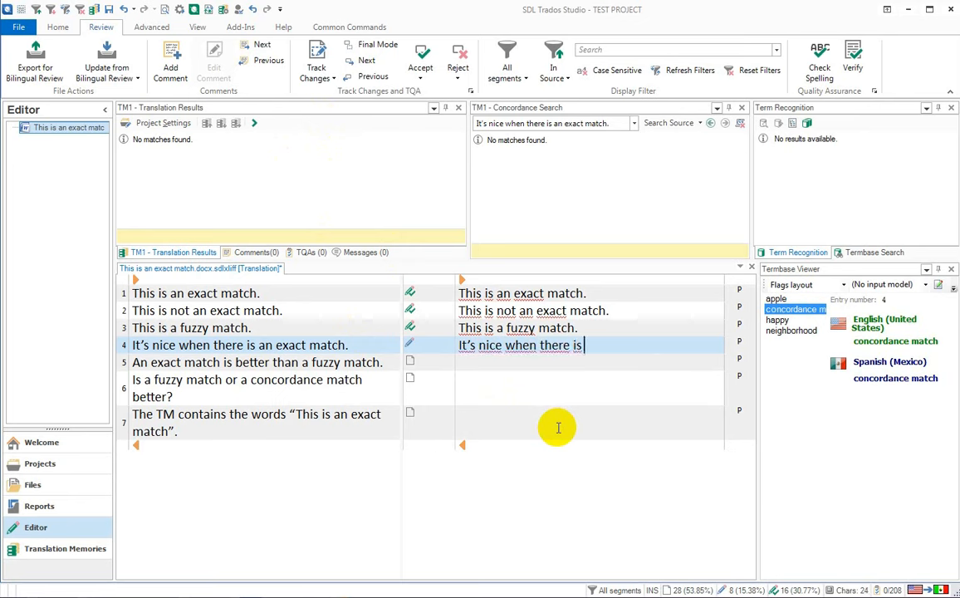
text(an exact )
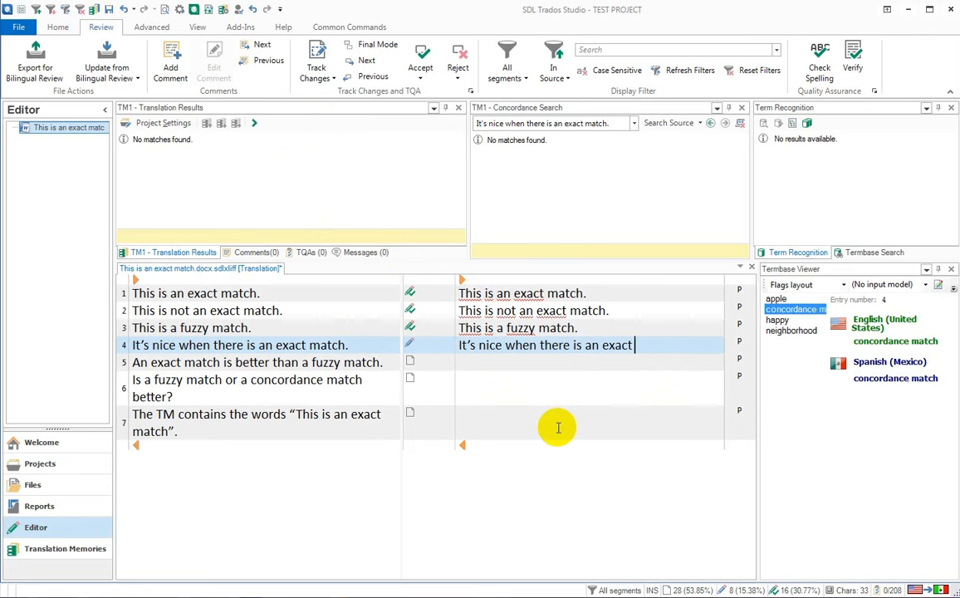
text(match.)
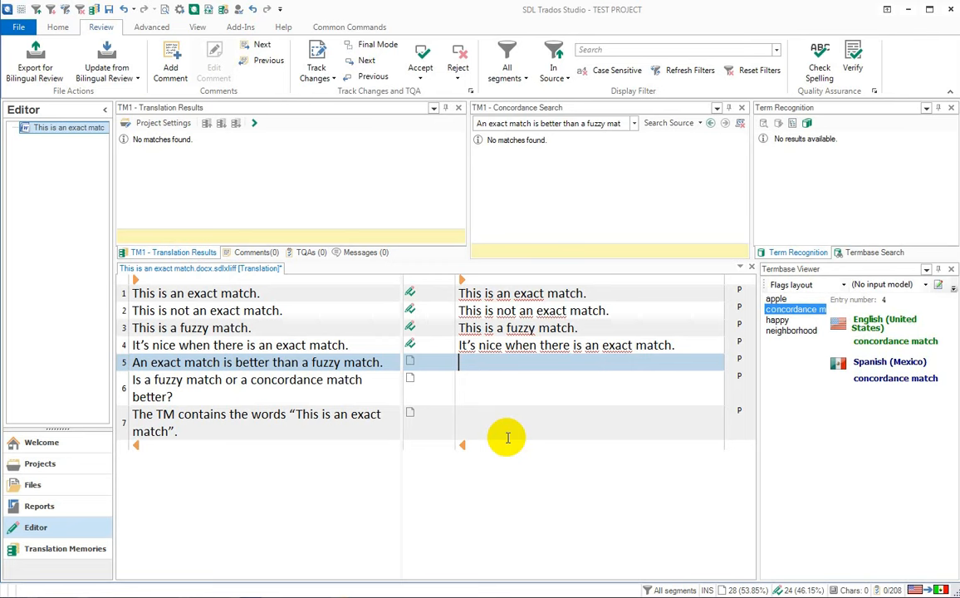
Step: Set the concordance minimum match value to 50 in the project's translation memory search settings for all language pairs
click(164, 124)
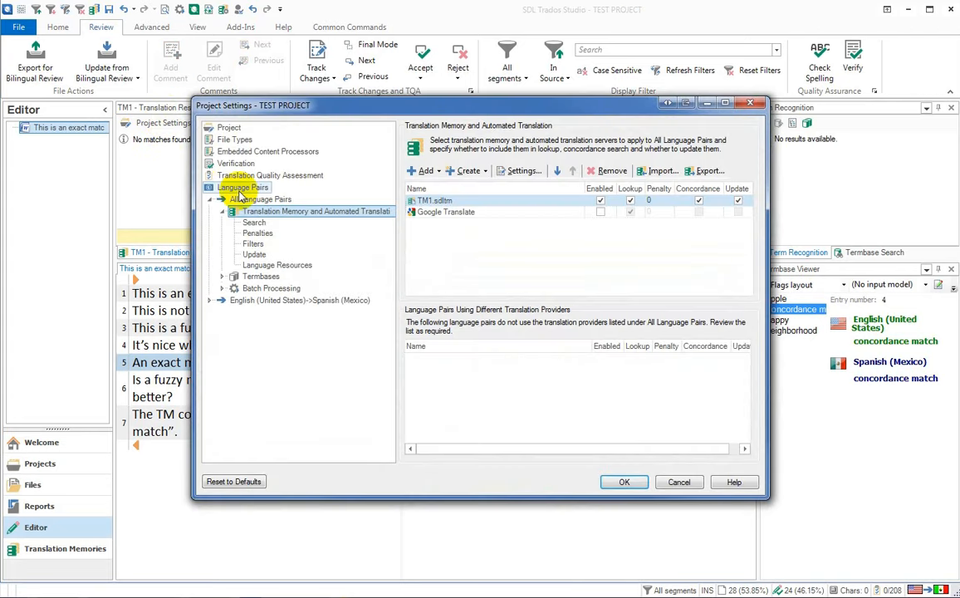
click(254, 222)
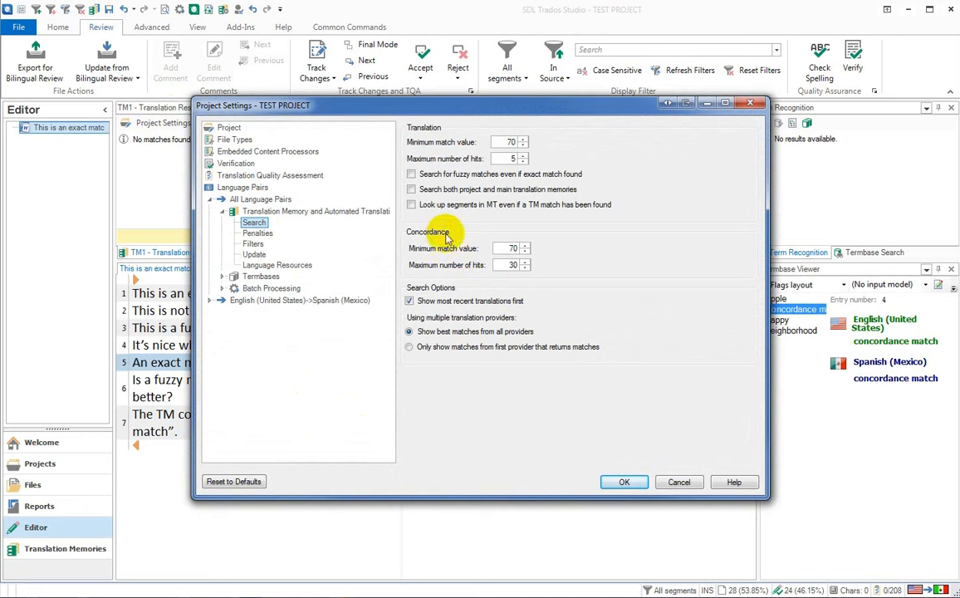
double_click(510, 248)
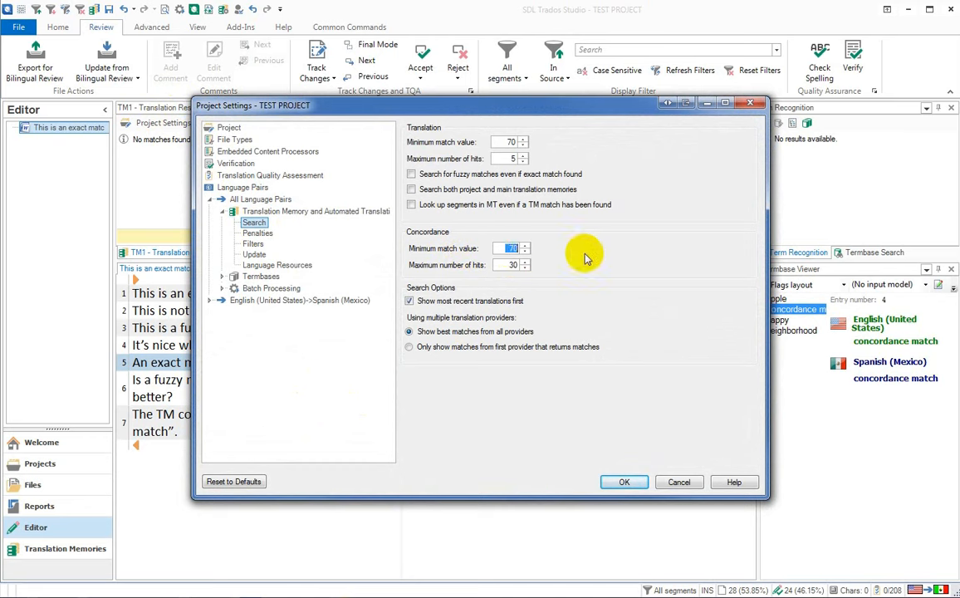
text(5)
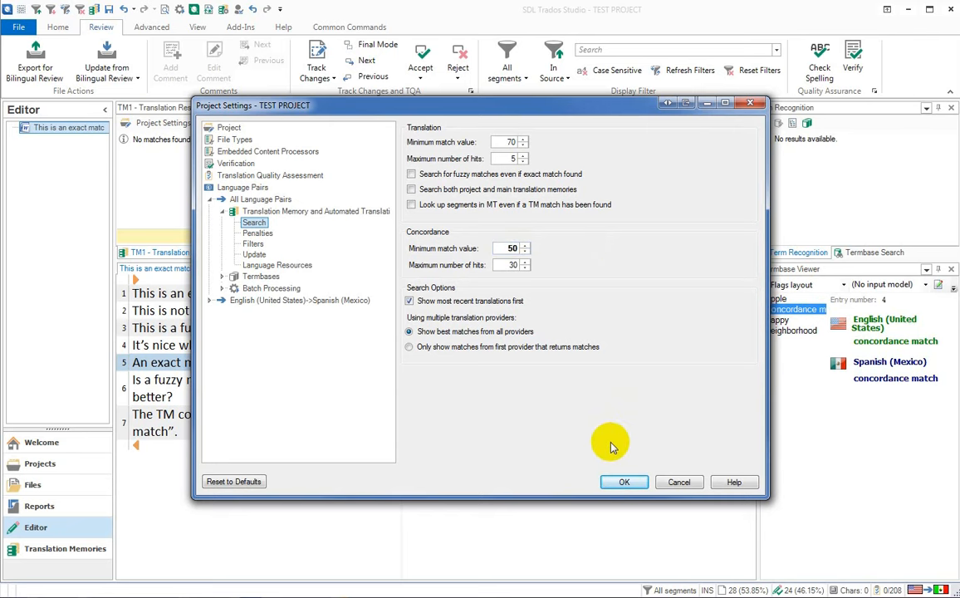
click(625, 482)
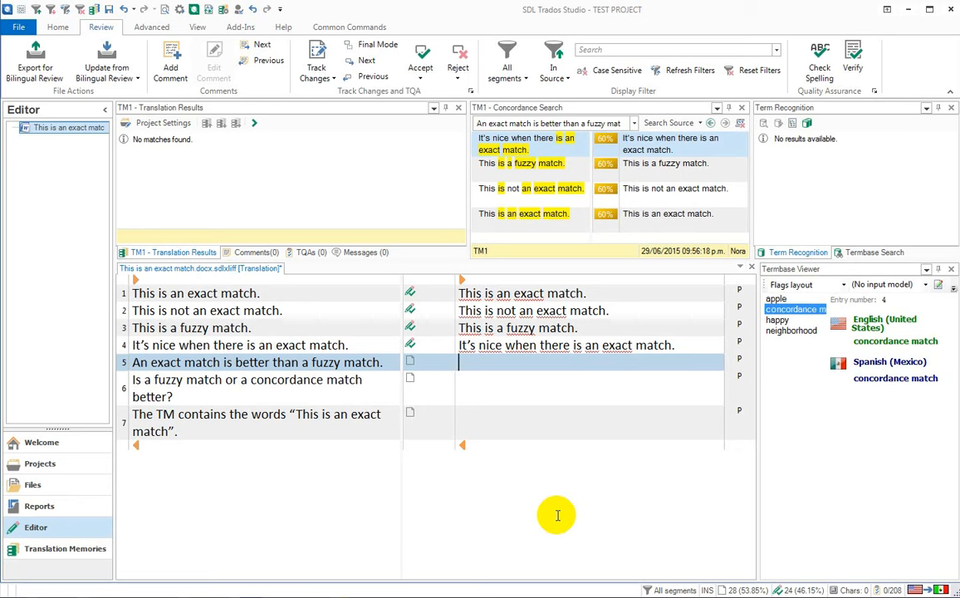
Step: Translate segment 5 as "An exact match is better than a fuzzy match." using the suggestions "An exact match" and "a fuzzy match", and confirm it
text(An)
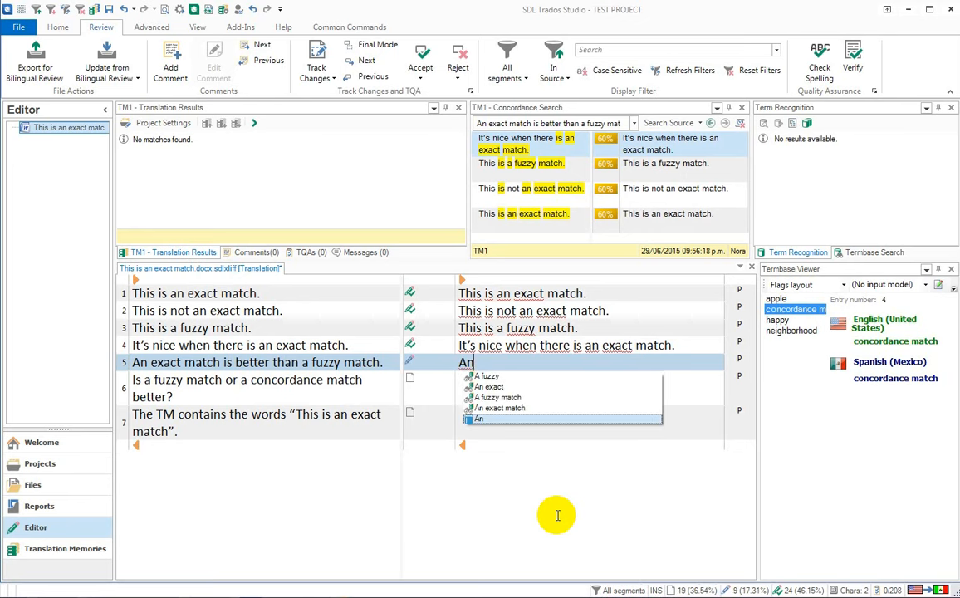
key(Up)
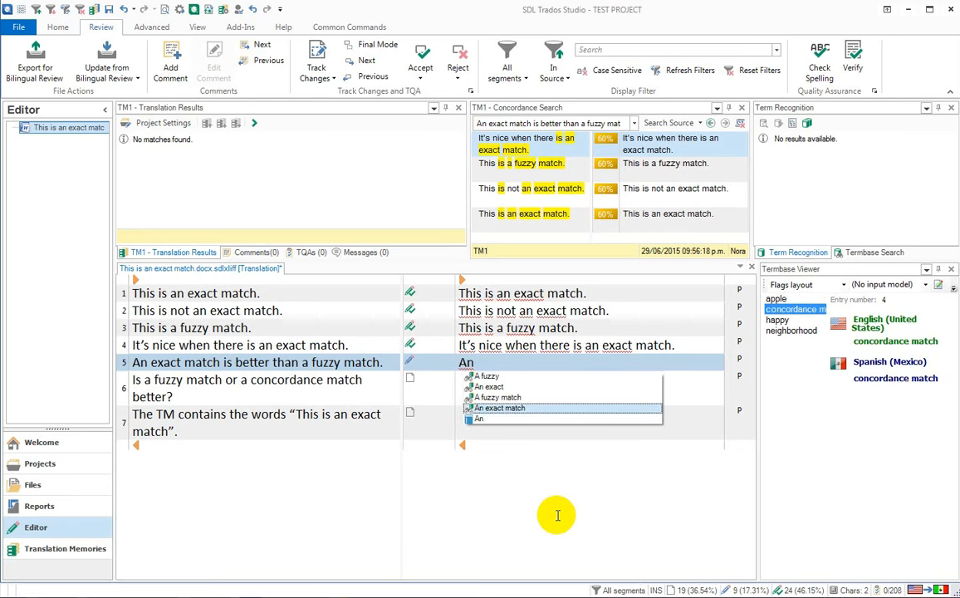
key(Return)
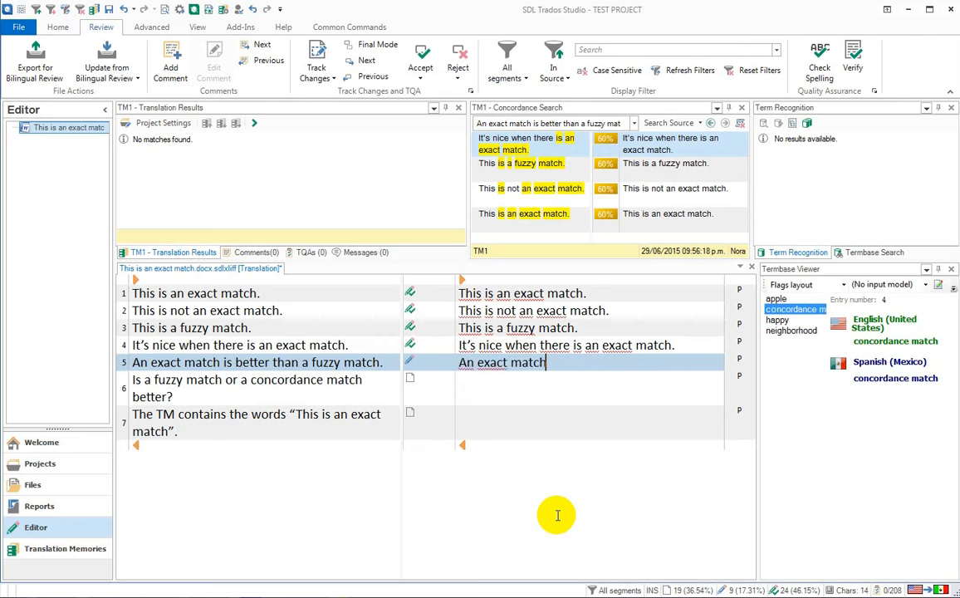
text(is better ta)
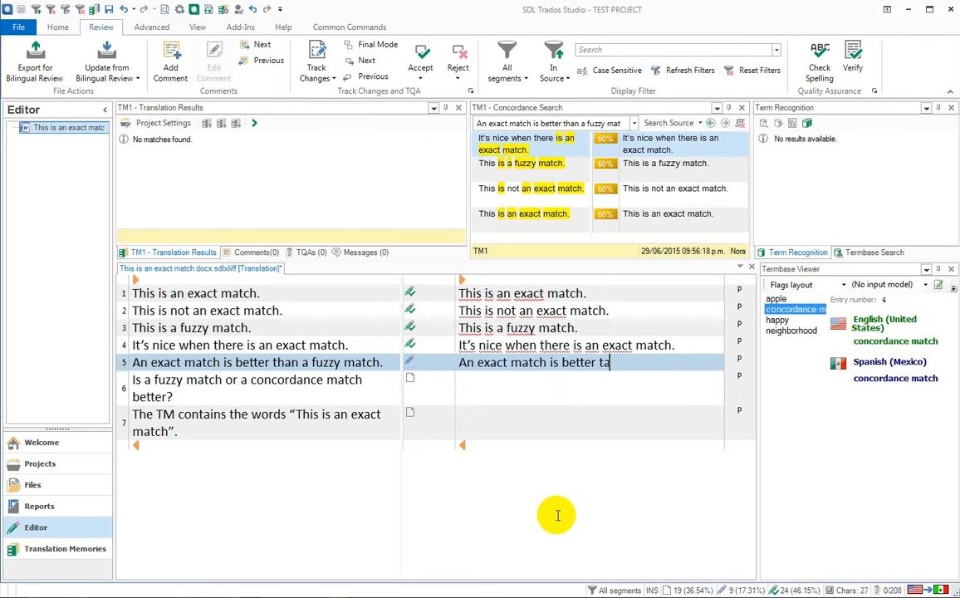
key(BackSpace)
text(han a f)
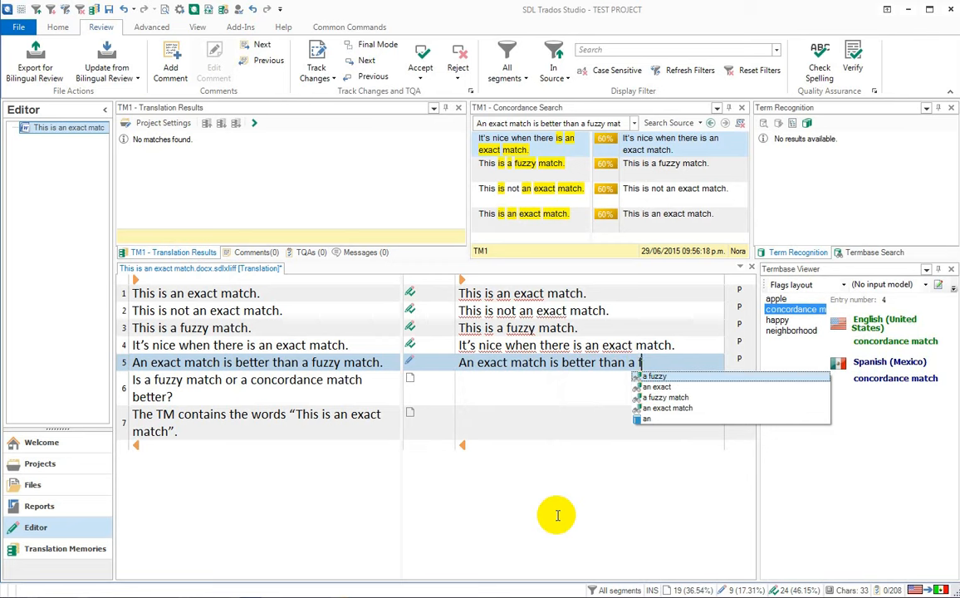
key(Down)
key(Down)
key(Return)
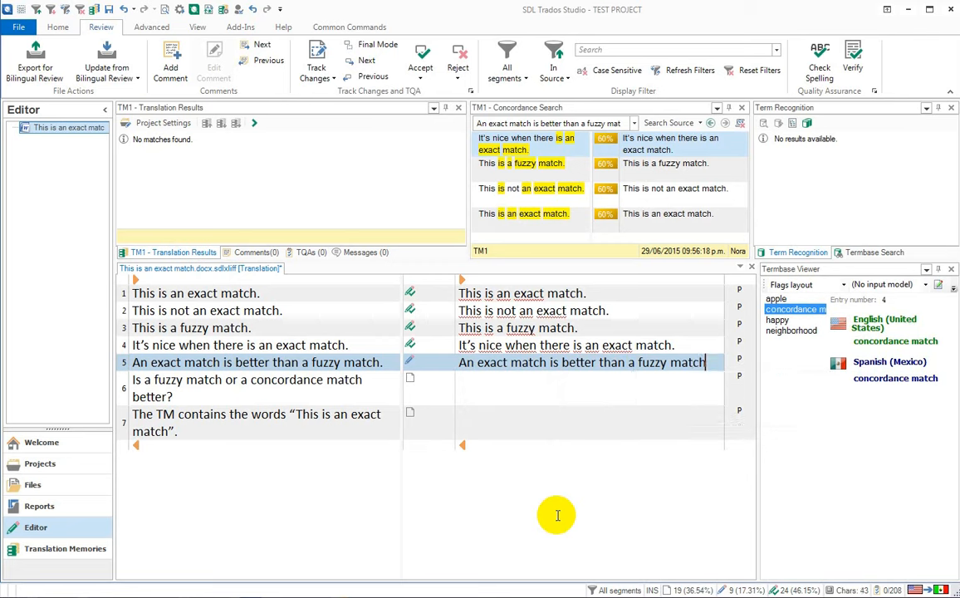
text(.)
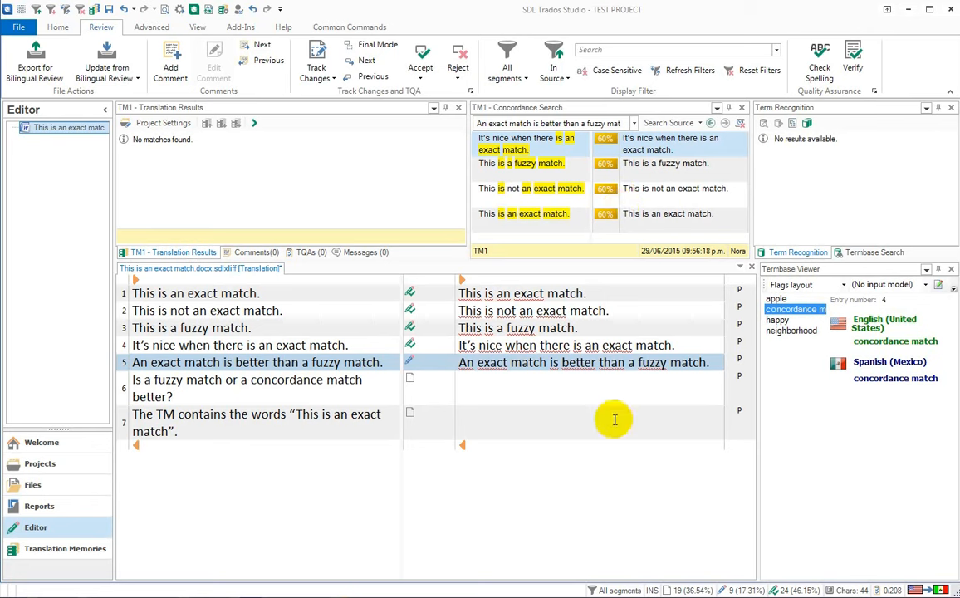
key(ctrl+Return)
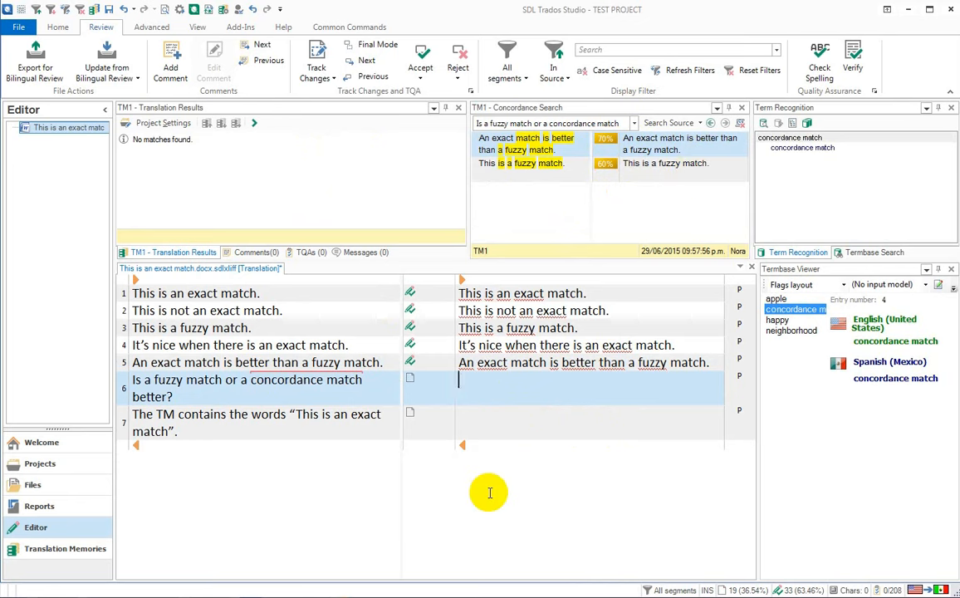
Step: Begin segment 6's target with the AutoSuggest entry "Is a fuzzy match"
text(Is)
key(Down)
key(Down)
key(Down)
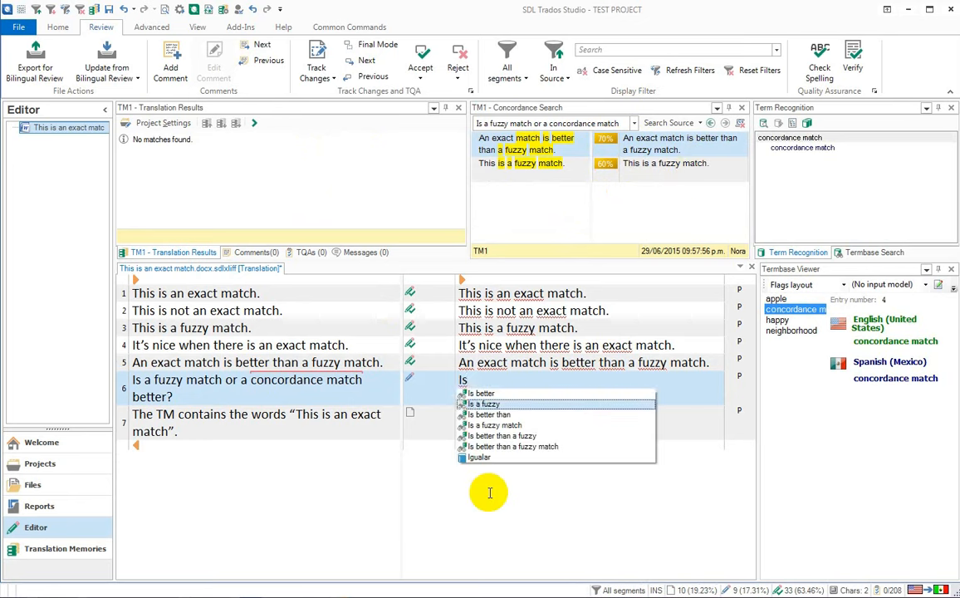
key(Return)
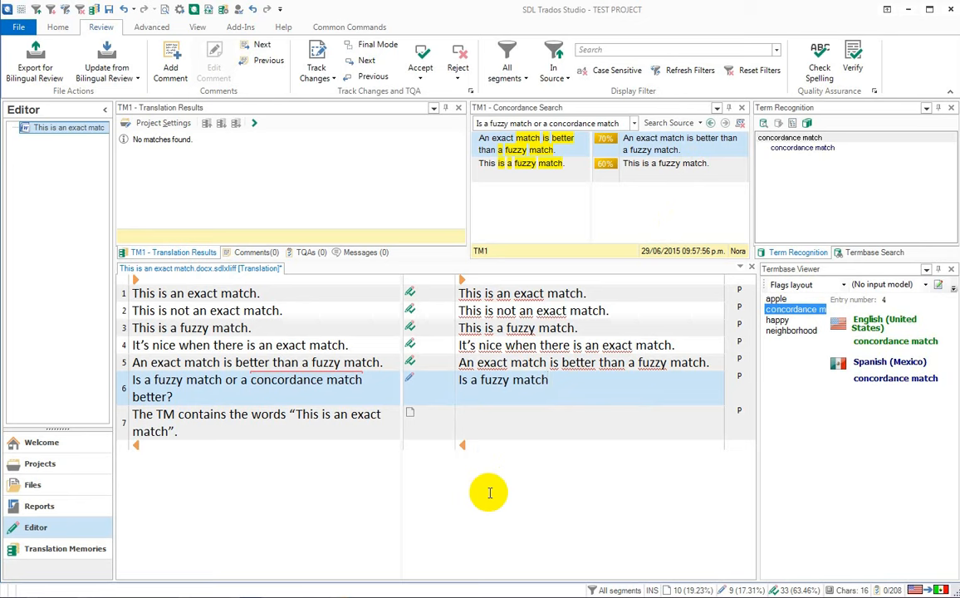
Step: Complete segment 6's target with "or a concordance match better?" using the suggestions "concordance match" and "better", and confirm the segment
text(or a)
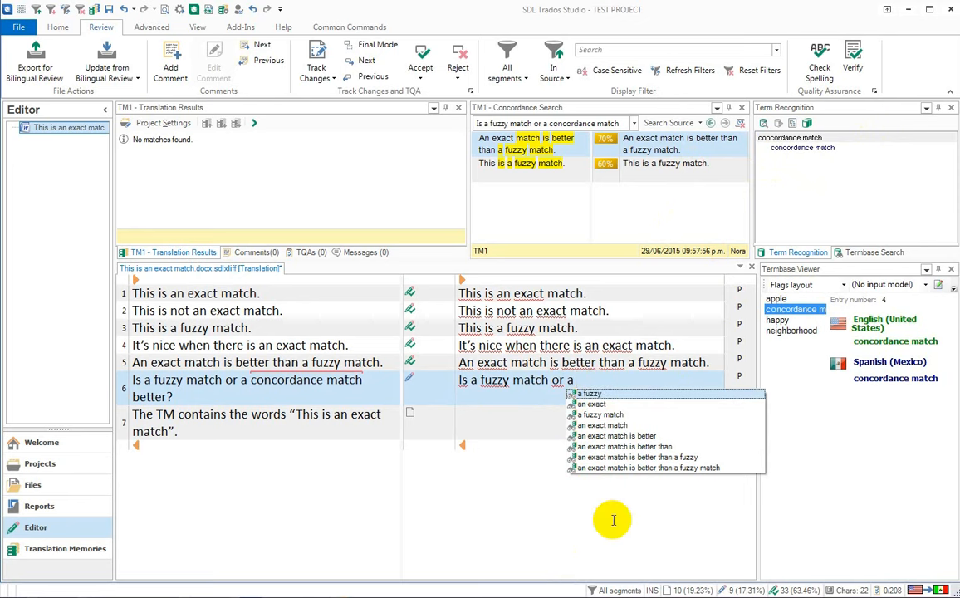
text(v)
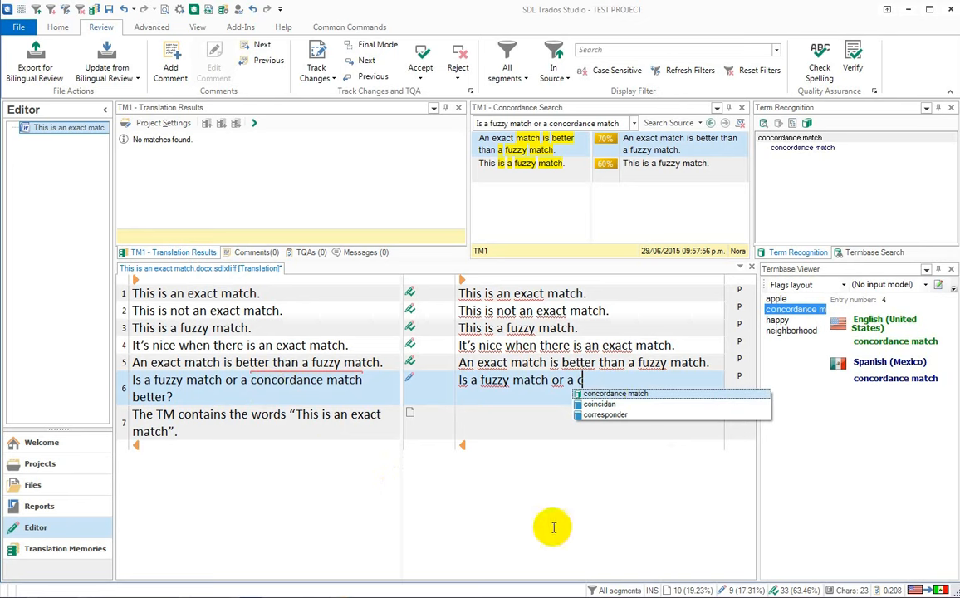
key(Return)
text(bett)
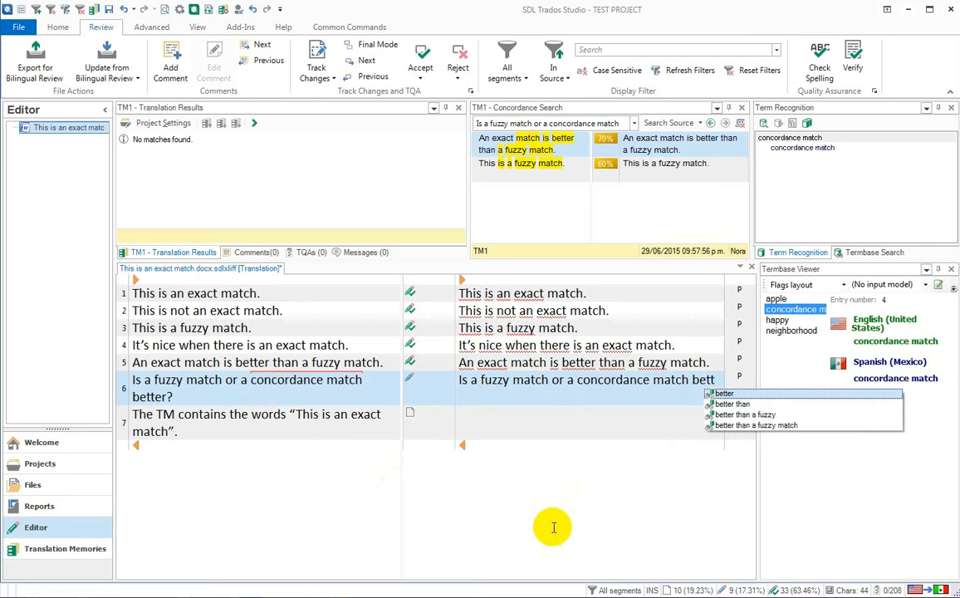
key(Return)
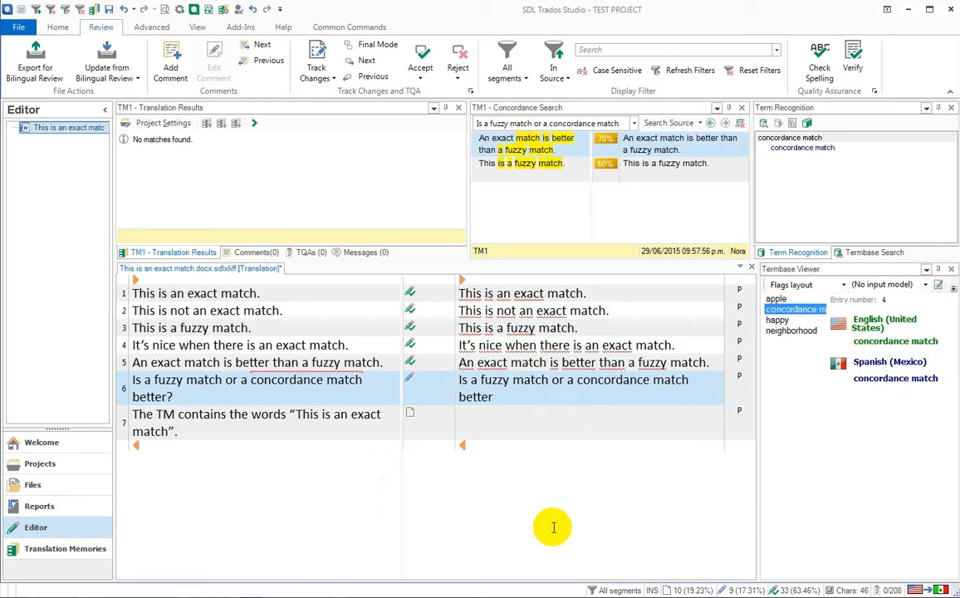
text(?)
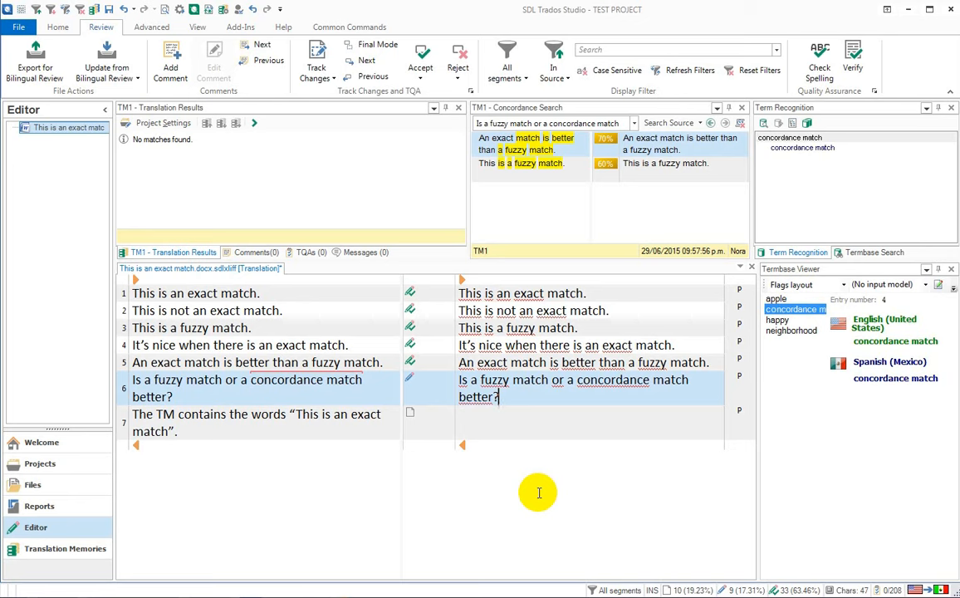
key(ctrl+Return)
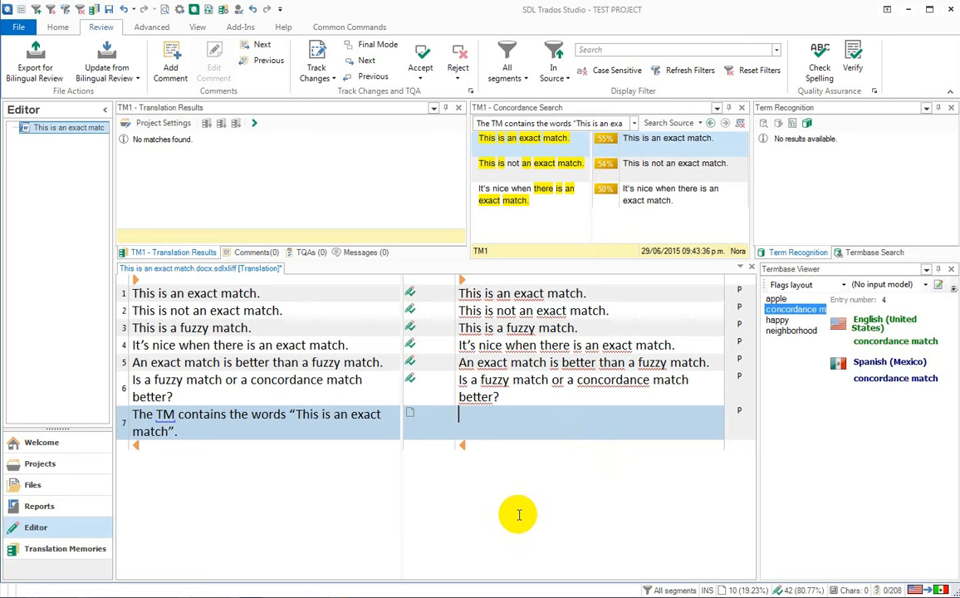
Step: Begin segment 7's target with the text "The TM contains the words" followed by an opening quotation mark
text(The )
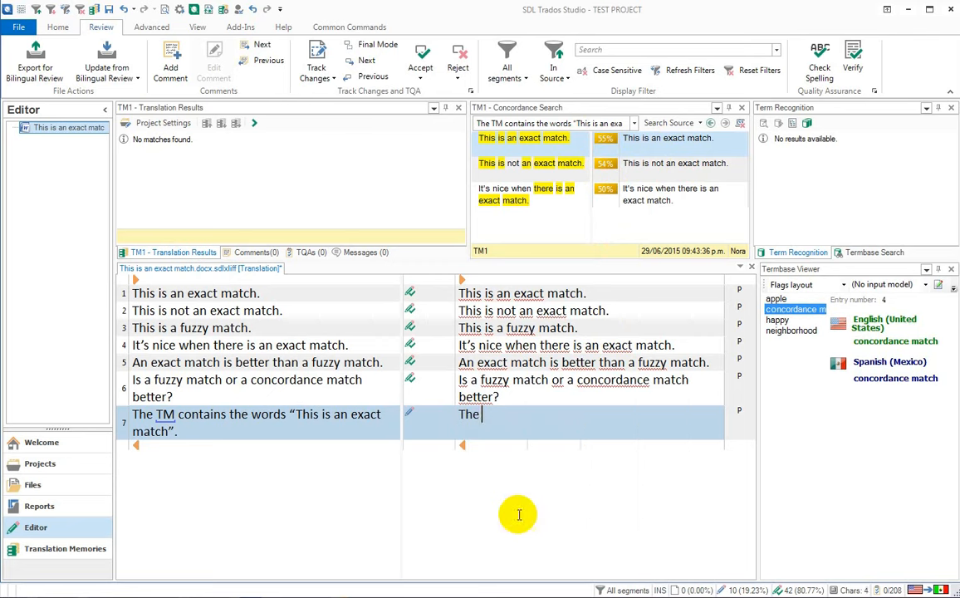
text(TM)
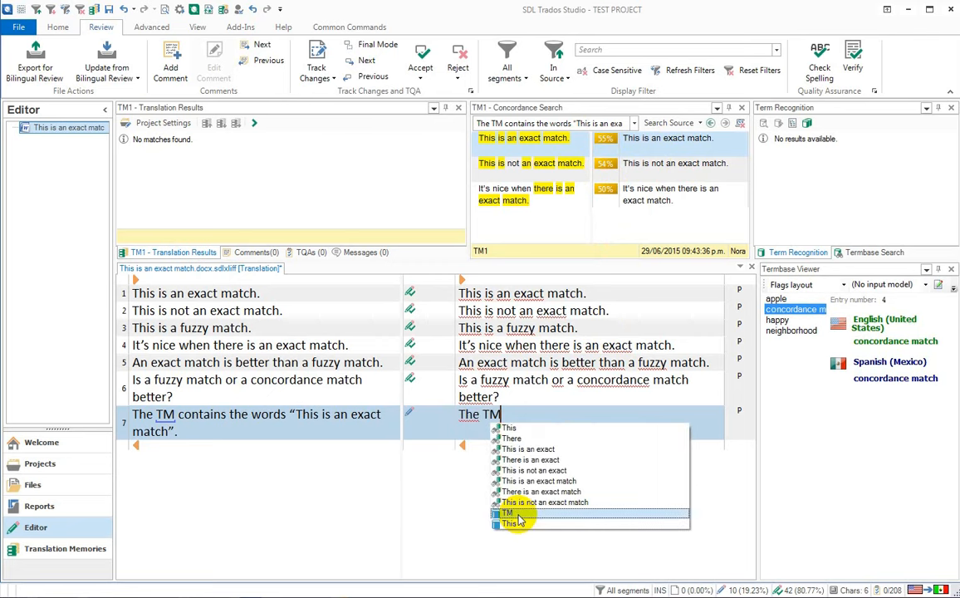
text( contains)
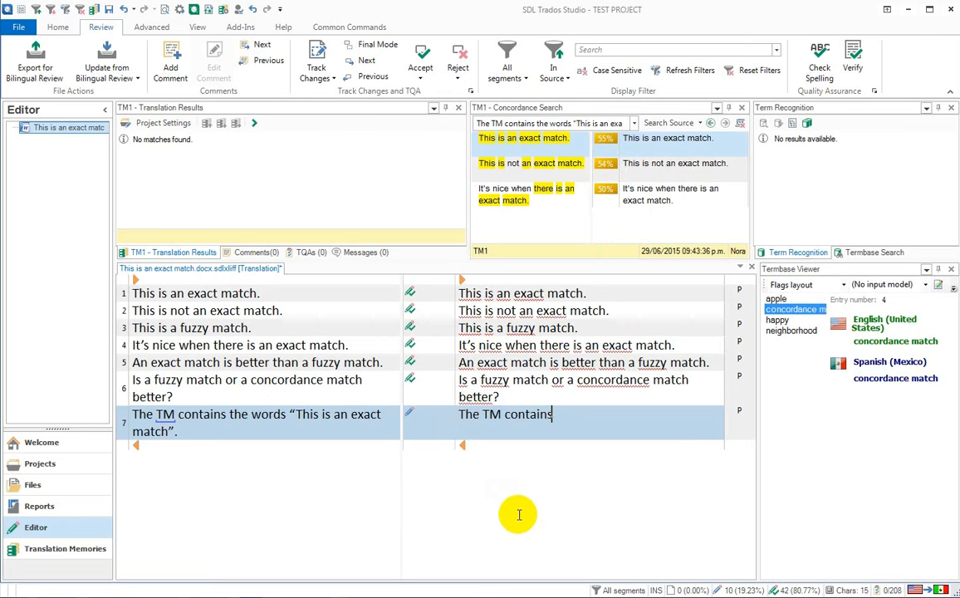
text( the words “)
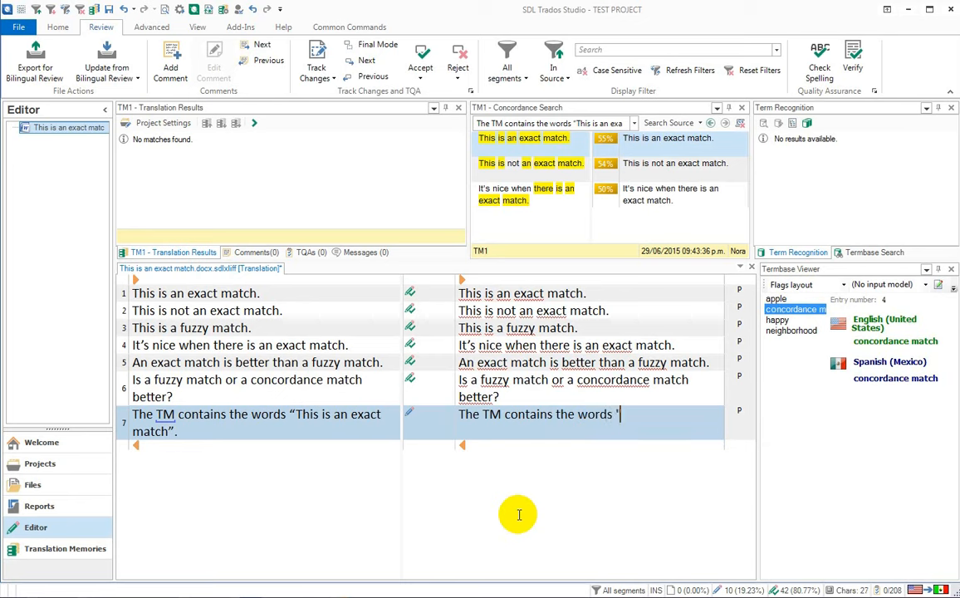
Step: Complete segment 7's target with the AutoSuggest entry "This is an exact match", a closing quotation mark and a period
text(T)
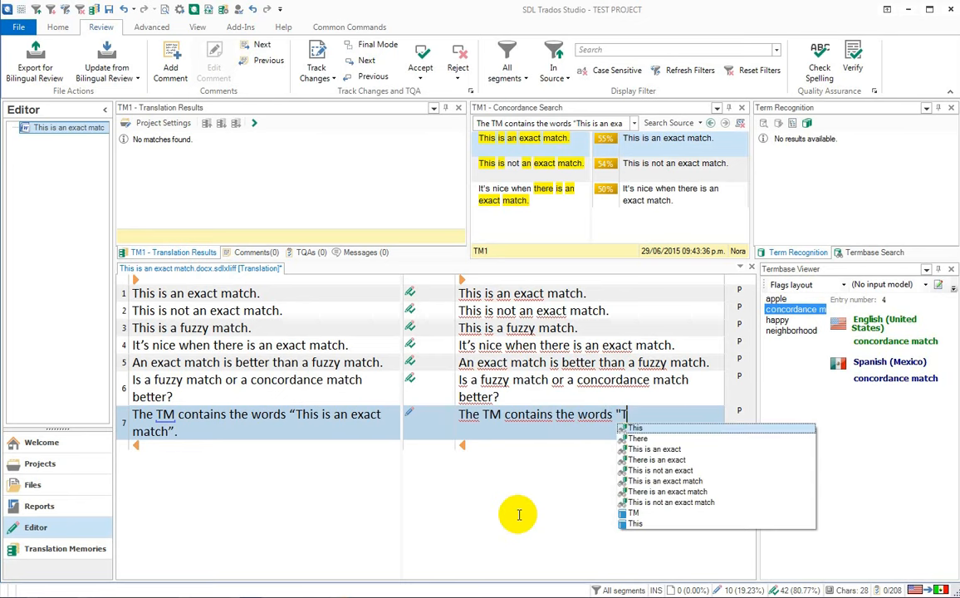
key(Down)
key(Down)
key(Down)
key(Down)
key(Down)
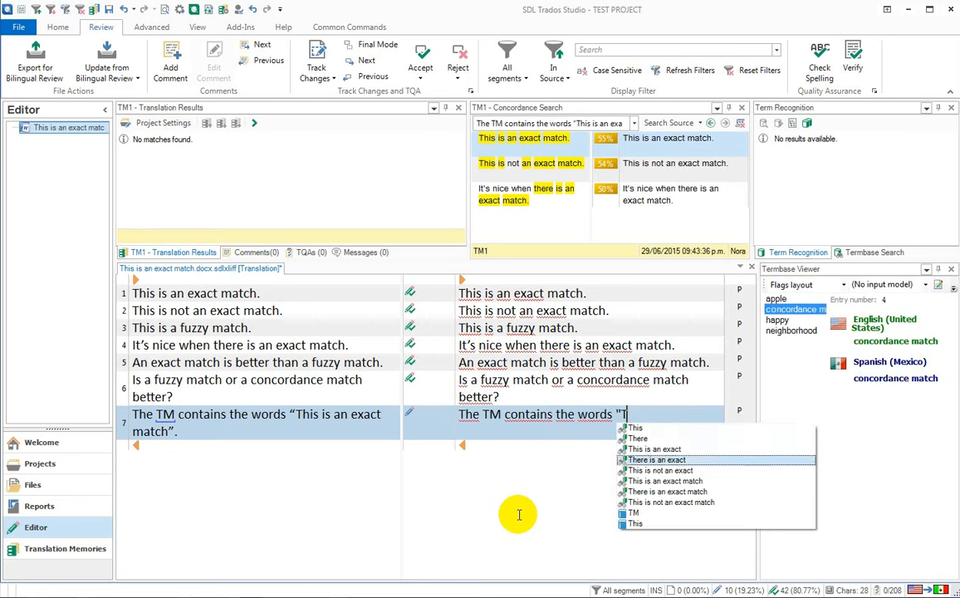
key(Return)
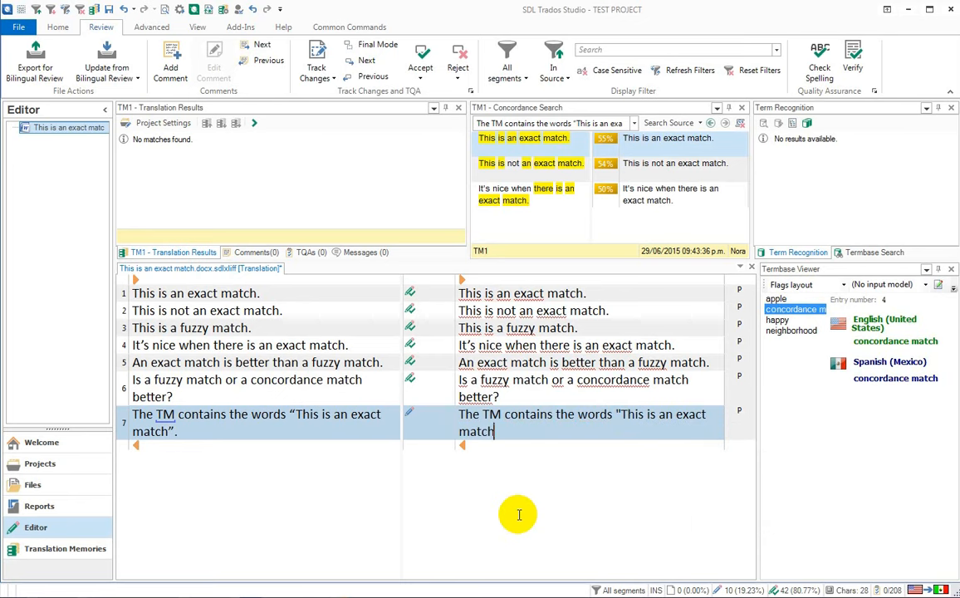
text(". T)
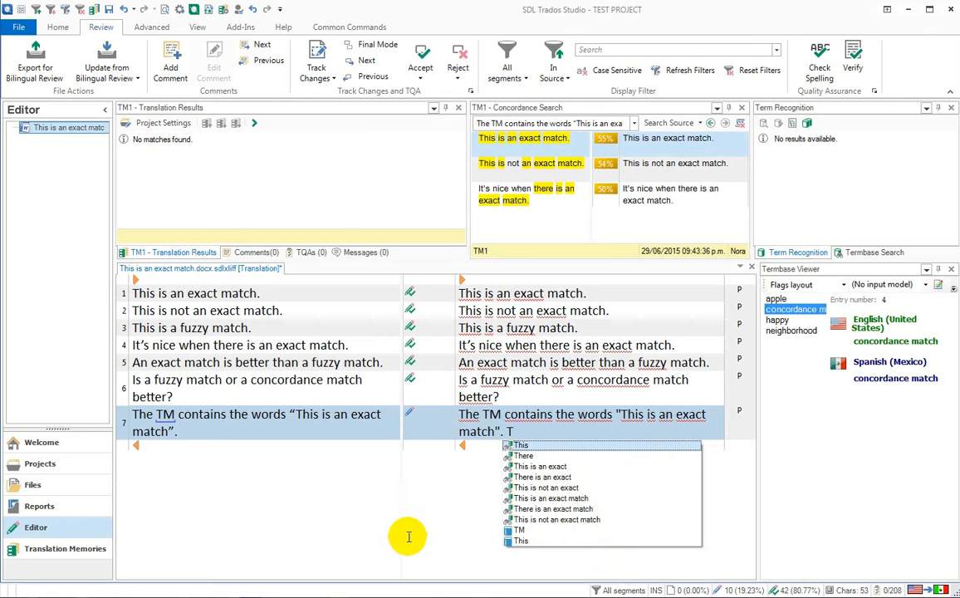
key(BackSpace)
key(BackSpace)
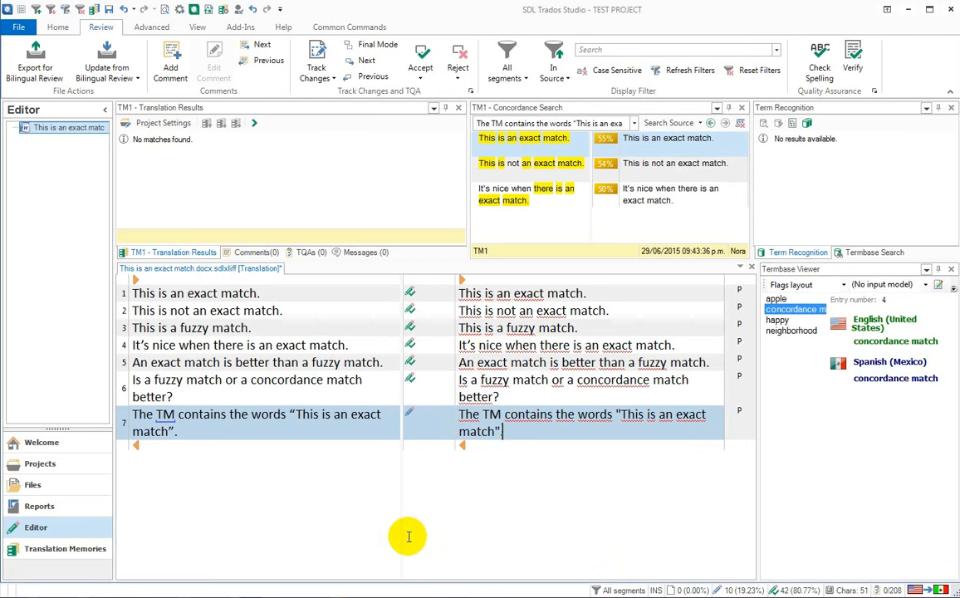